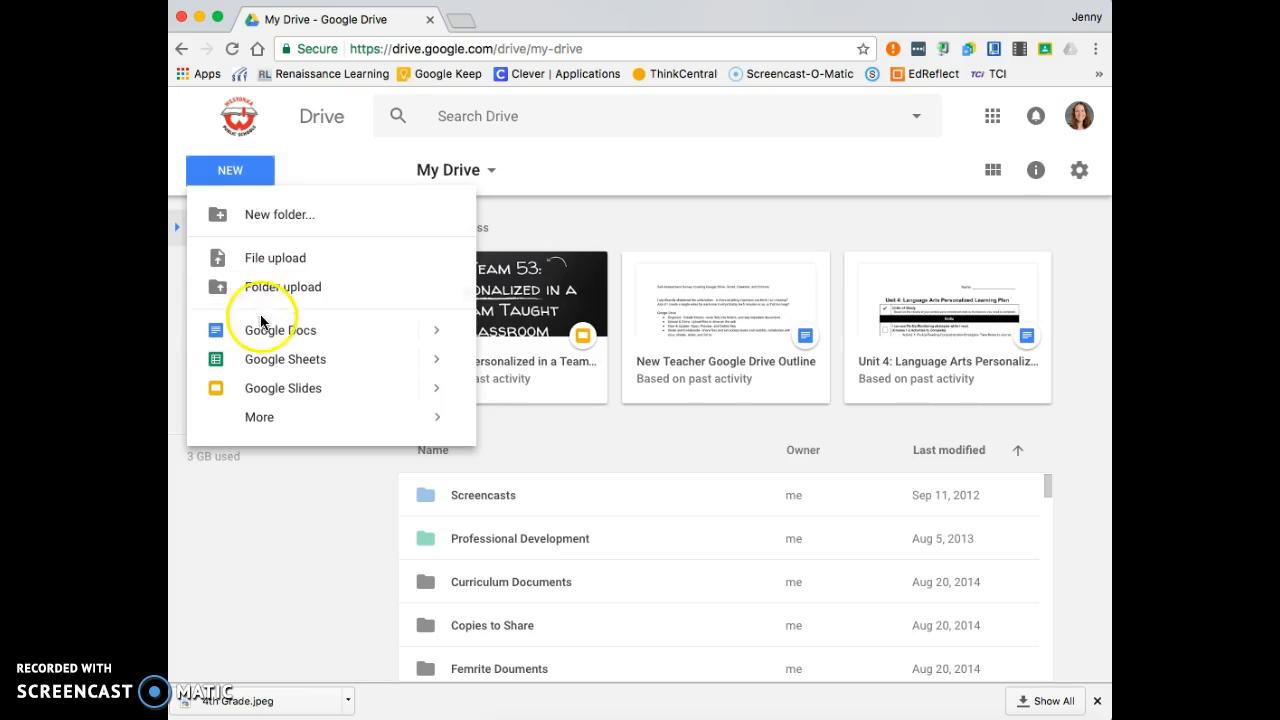
- Create a new blank Google Docs document from Google Drive
{"action": "left_click", "coordinate": [266, 330]}
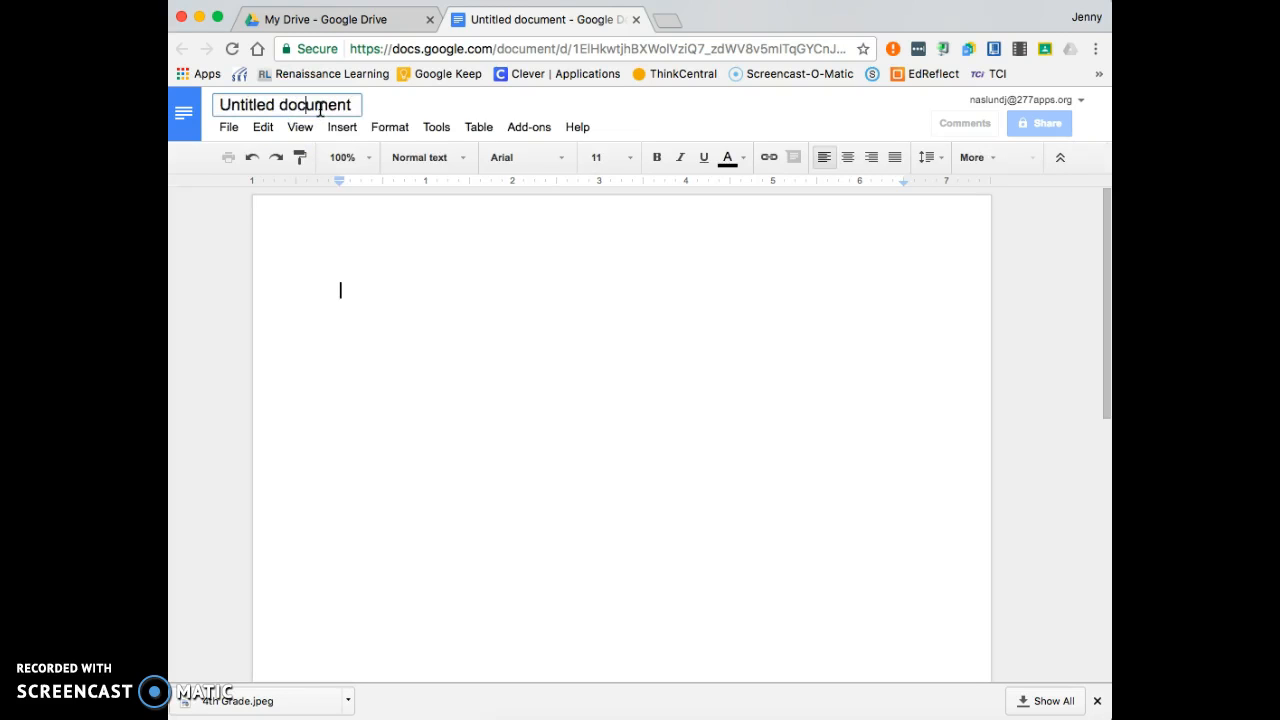
- Title the document '4th Grade Introduction' and paste in the welcome letter to 4th grade families
{"action": "left_click", "coordinate": [357, 105]}
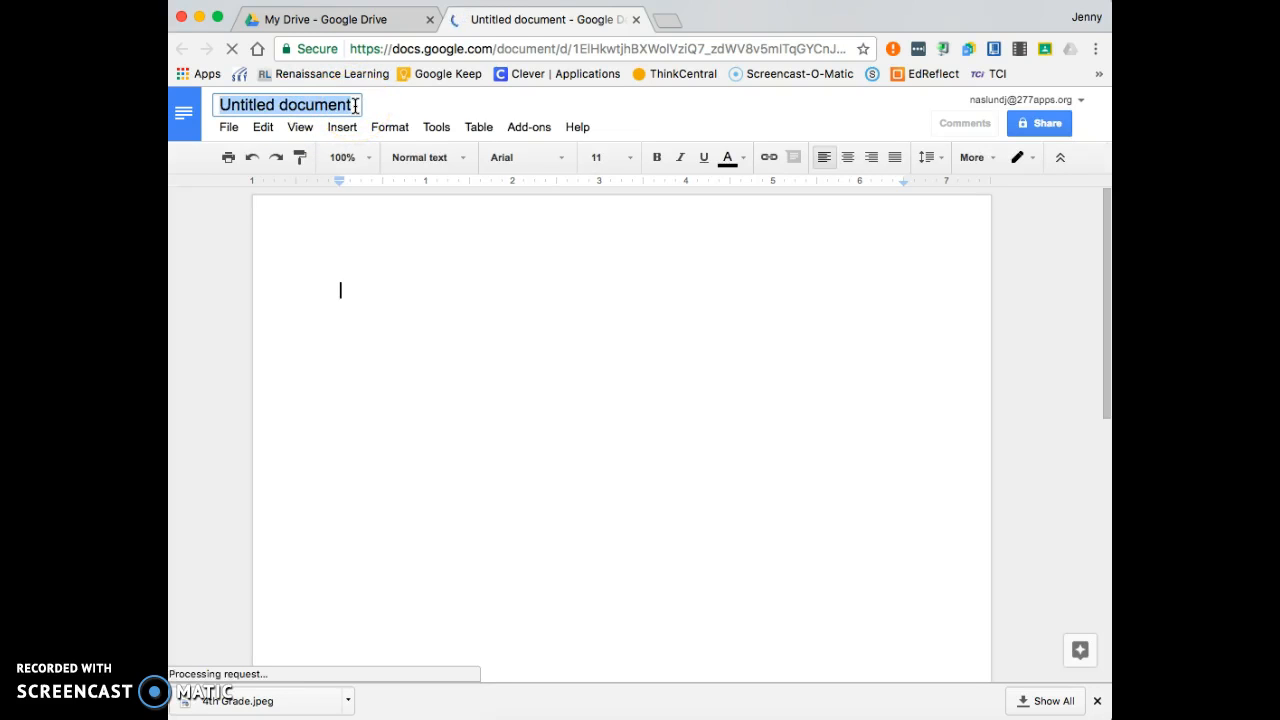
{"action": "type", "text": "4th Grade Introduction"}
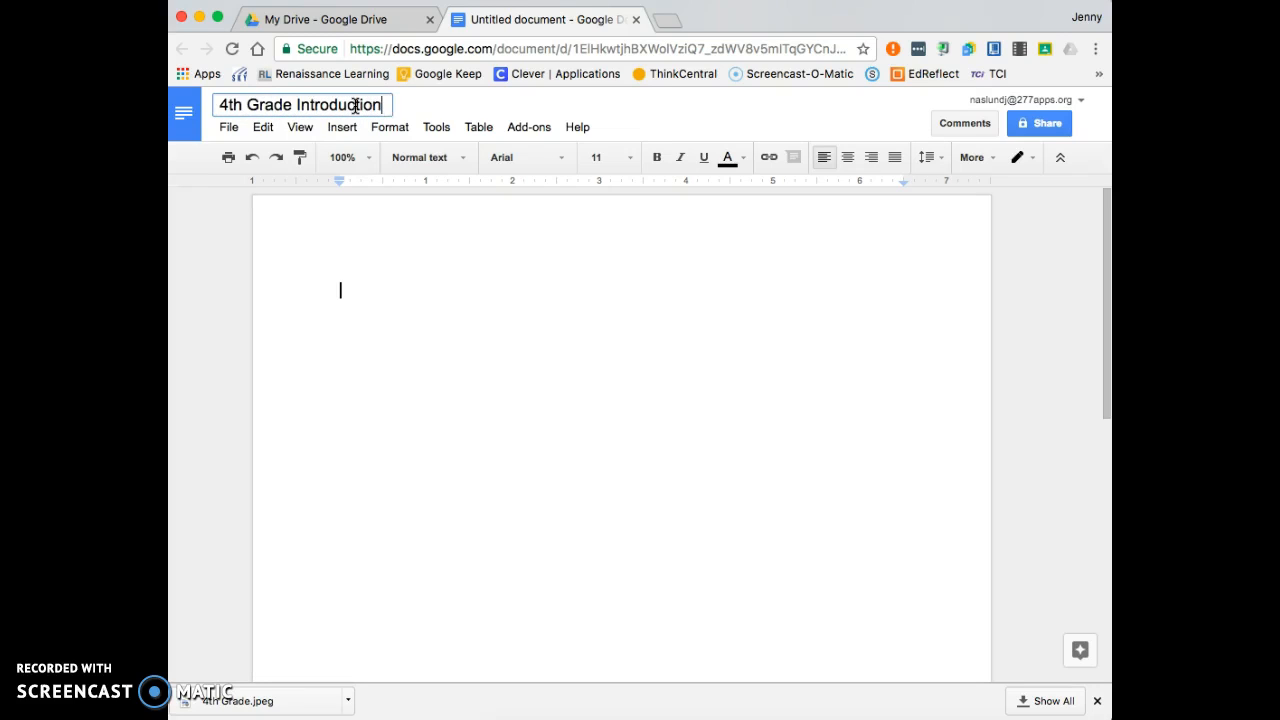
{"action": "left_click", "coordinate": [396, 366]}
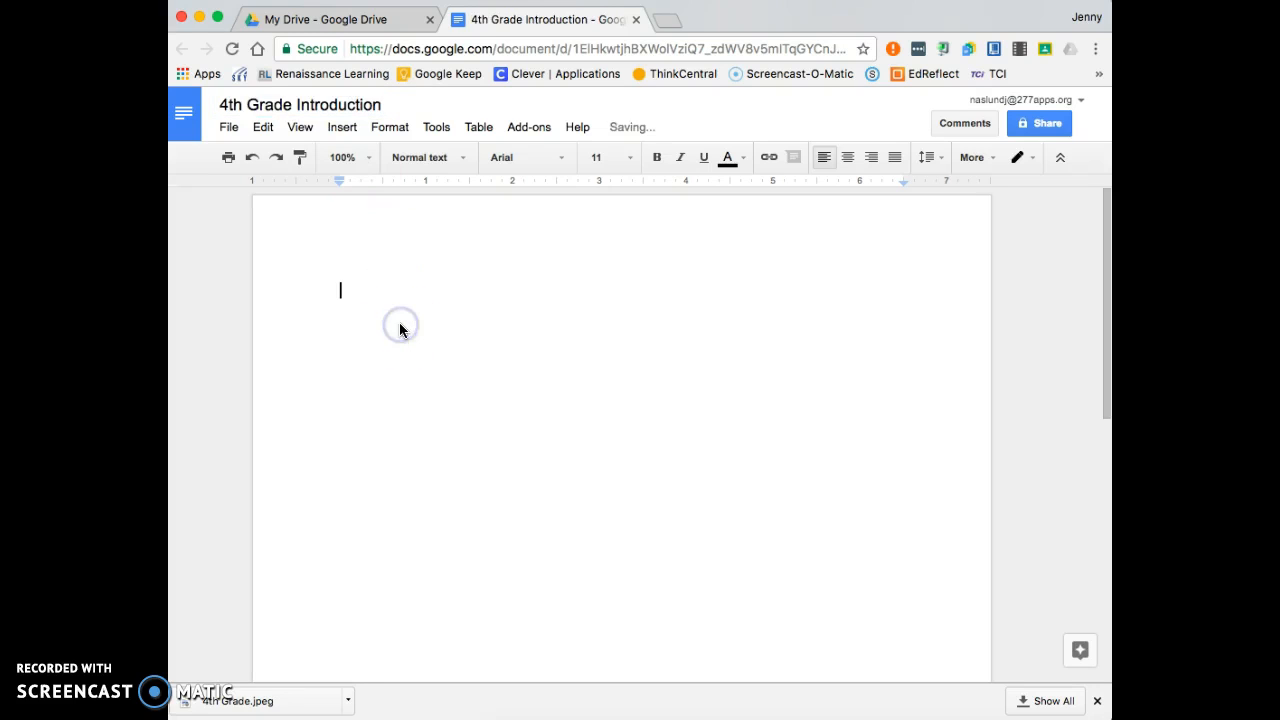
{"action": "key", "text": "super+v"}
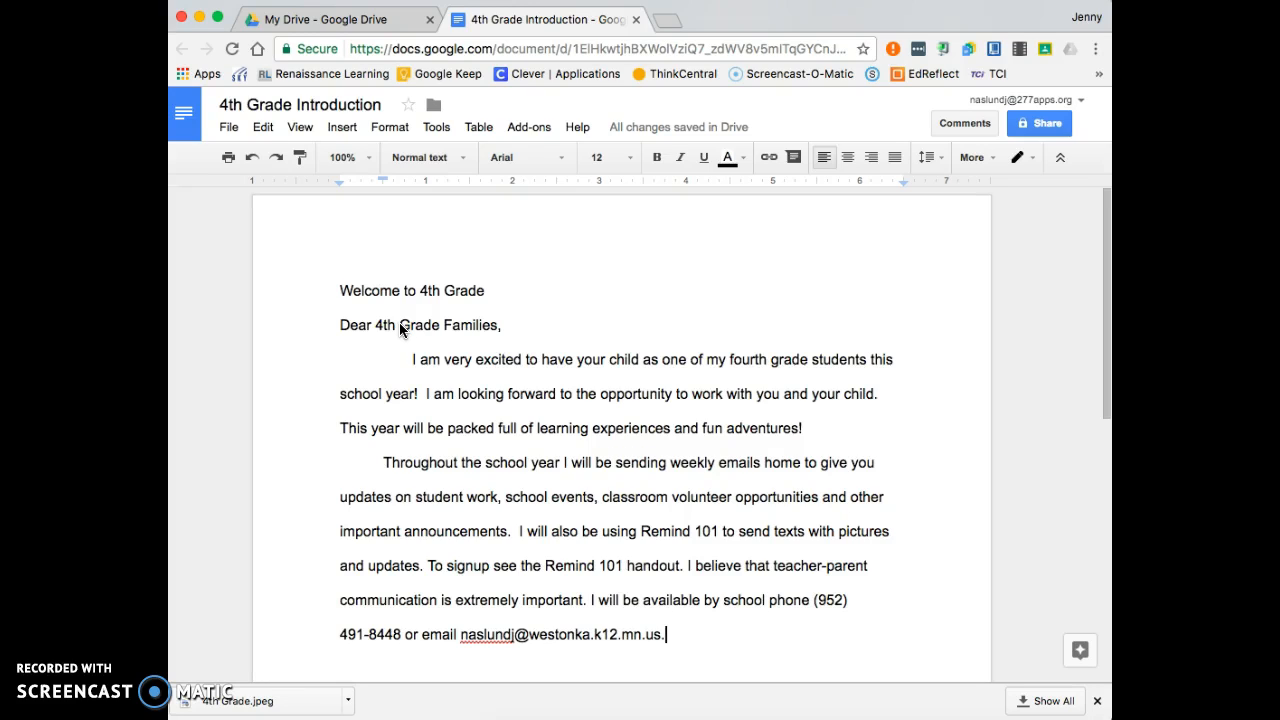
{"action": "left_click", "coordinate": [336, 290]}
{"action": "left_click", "coordinate": [466, 291]}
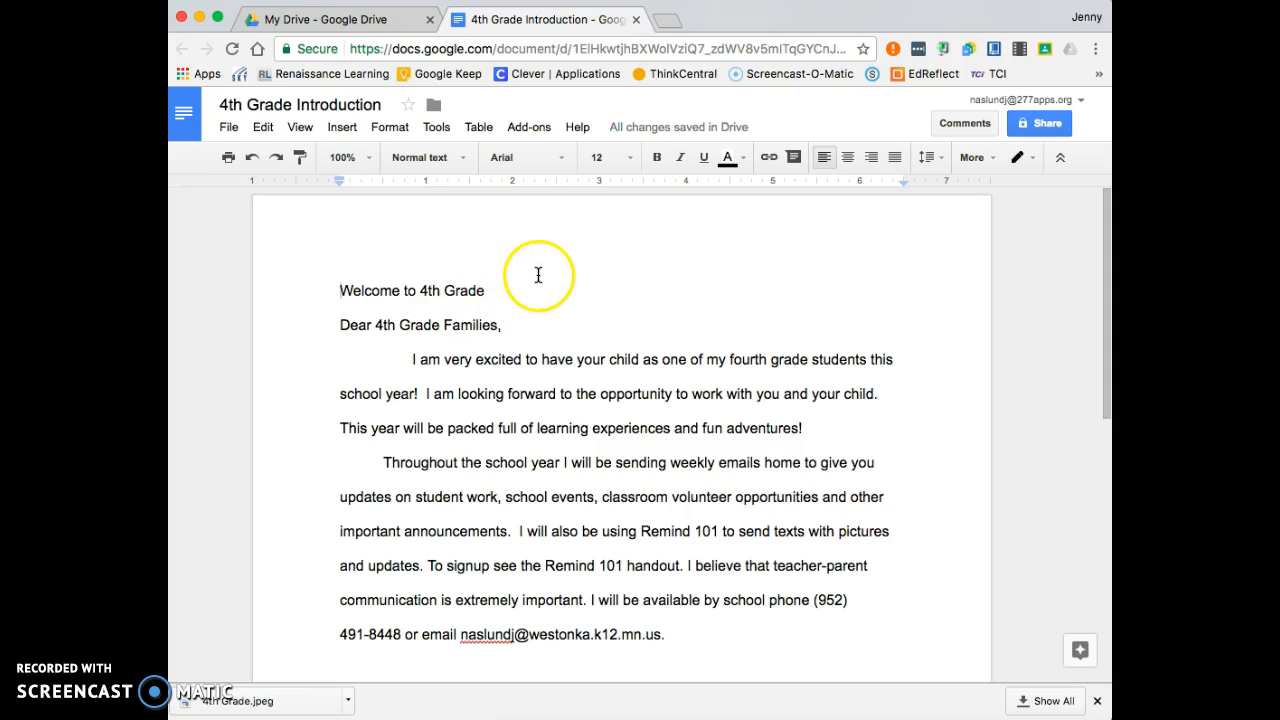
- Format the 'Welcome to 4th Grade' heading as centered, blue, 24-point Georgia
{"action": "left_click_drag", "start_coordinate": [528, 292], "coordinate": [314, 282]}
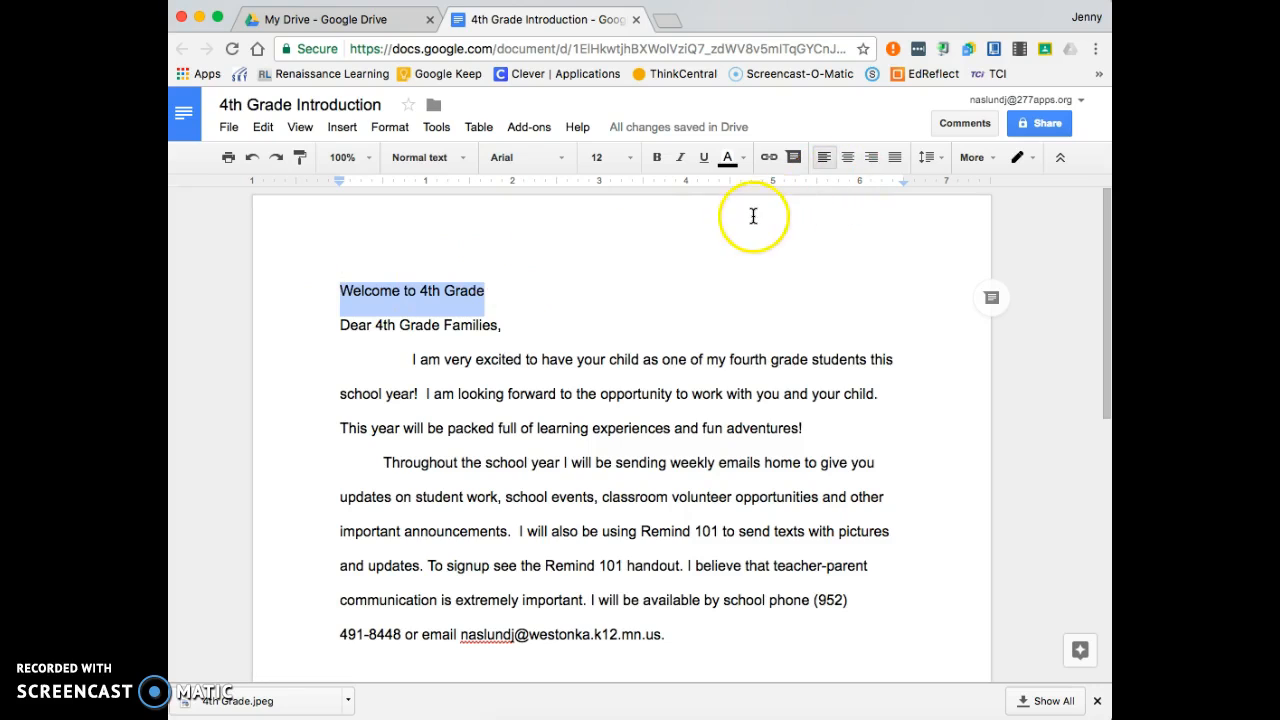
{"action": "left_click", "coordinate": [848, 158]}
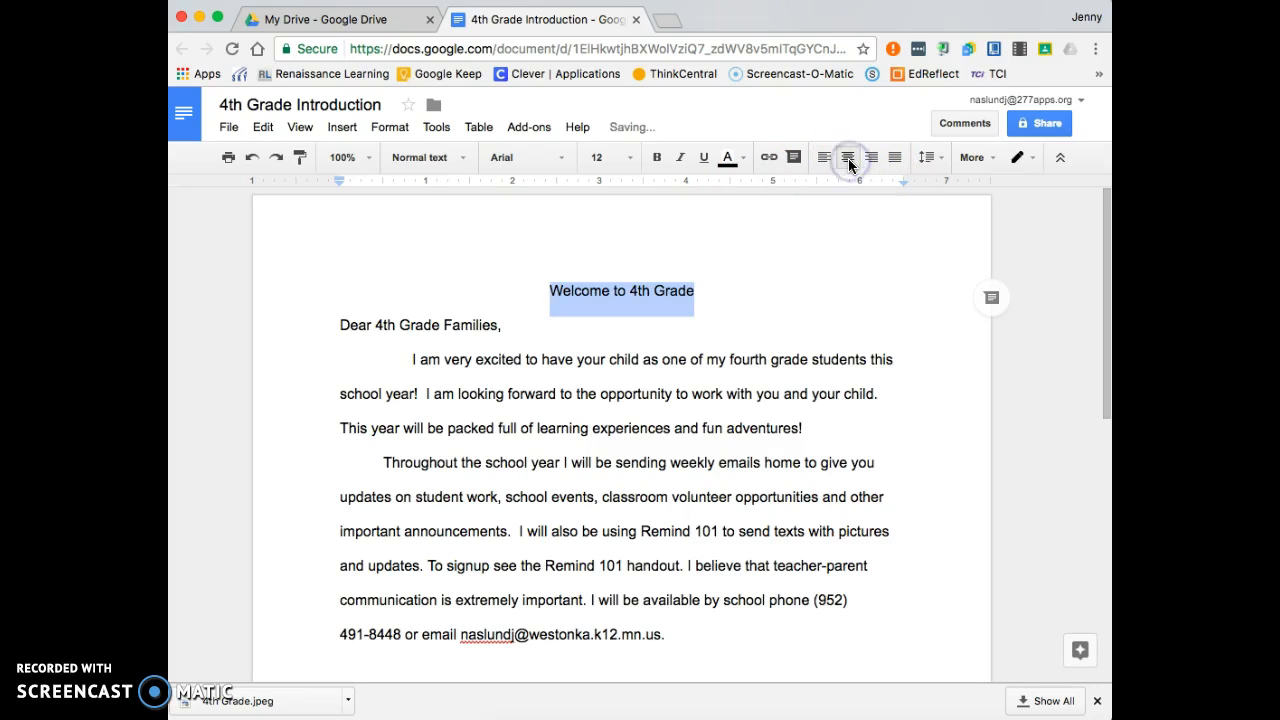
{"action": "left_click", "coordinate": [744, 168]}
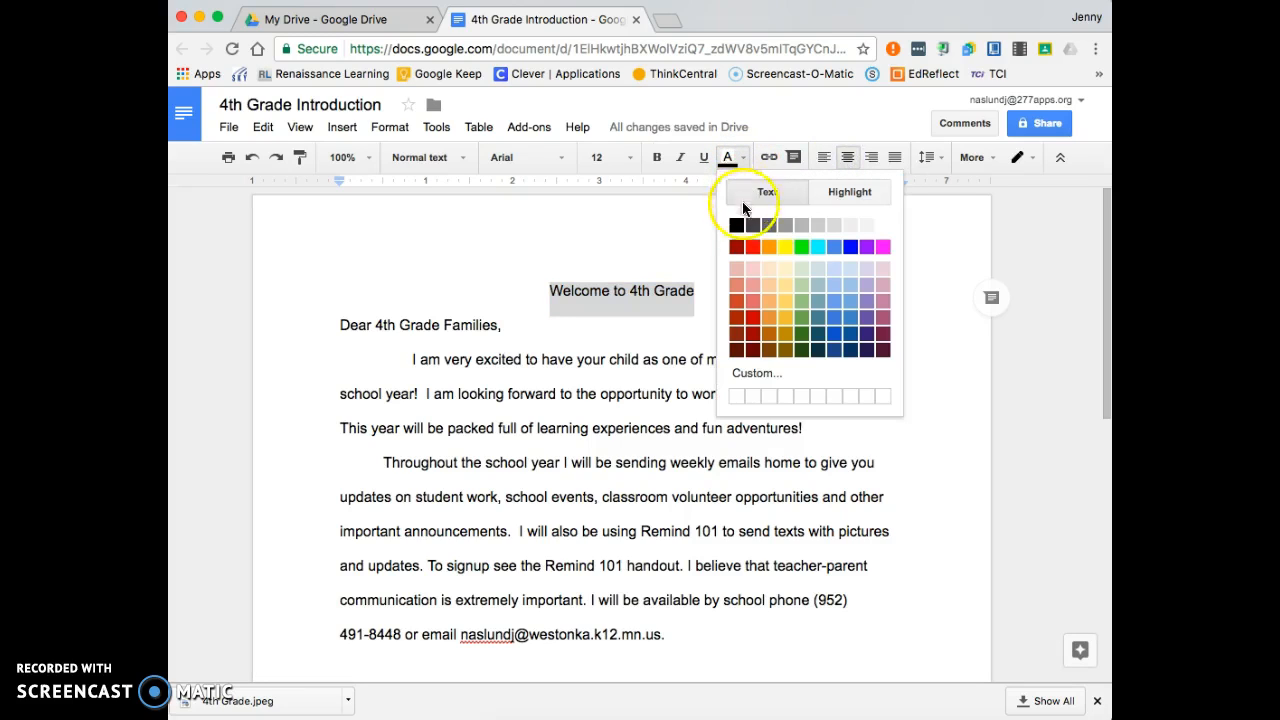
{"action": "left_click", "coordinate": [850, 249]}
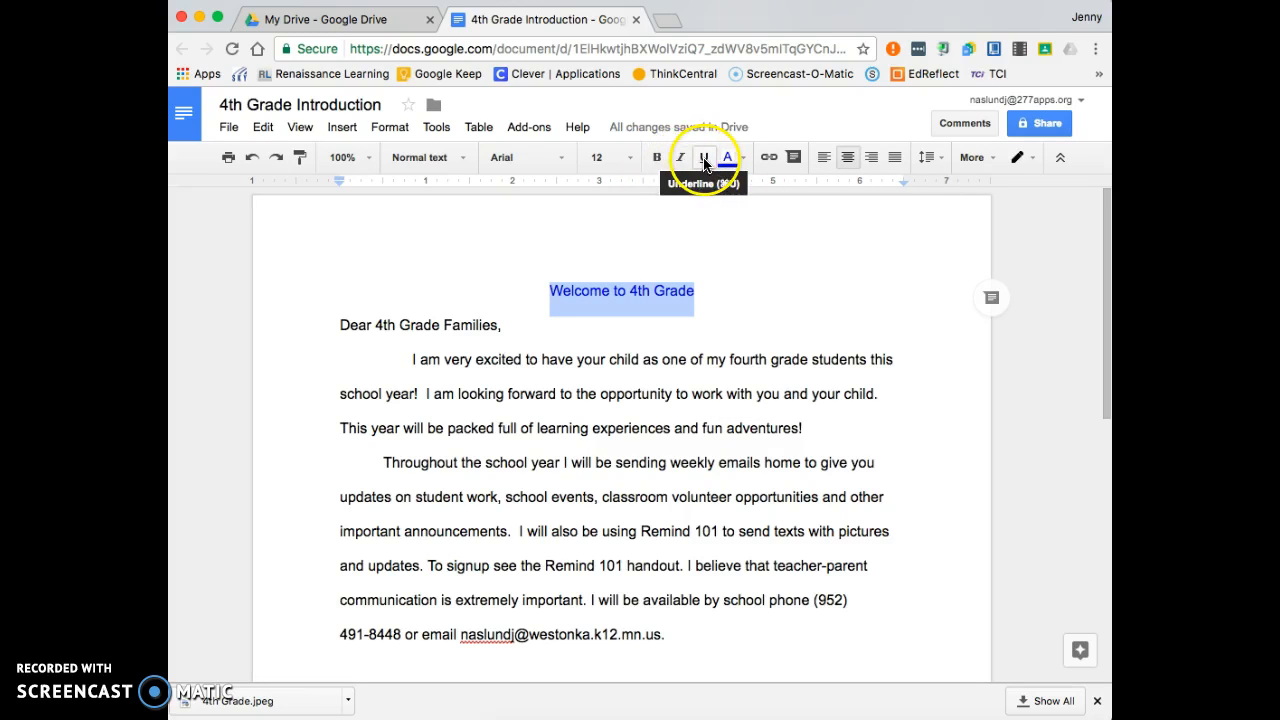
{"action": "left_click", "coordinate": [630, 157]}
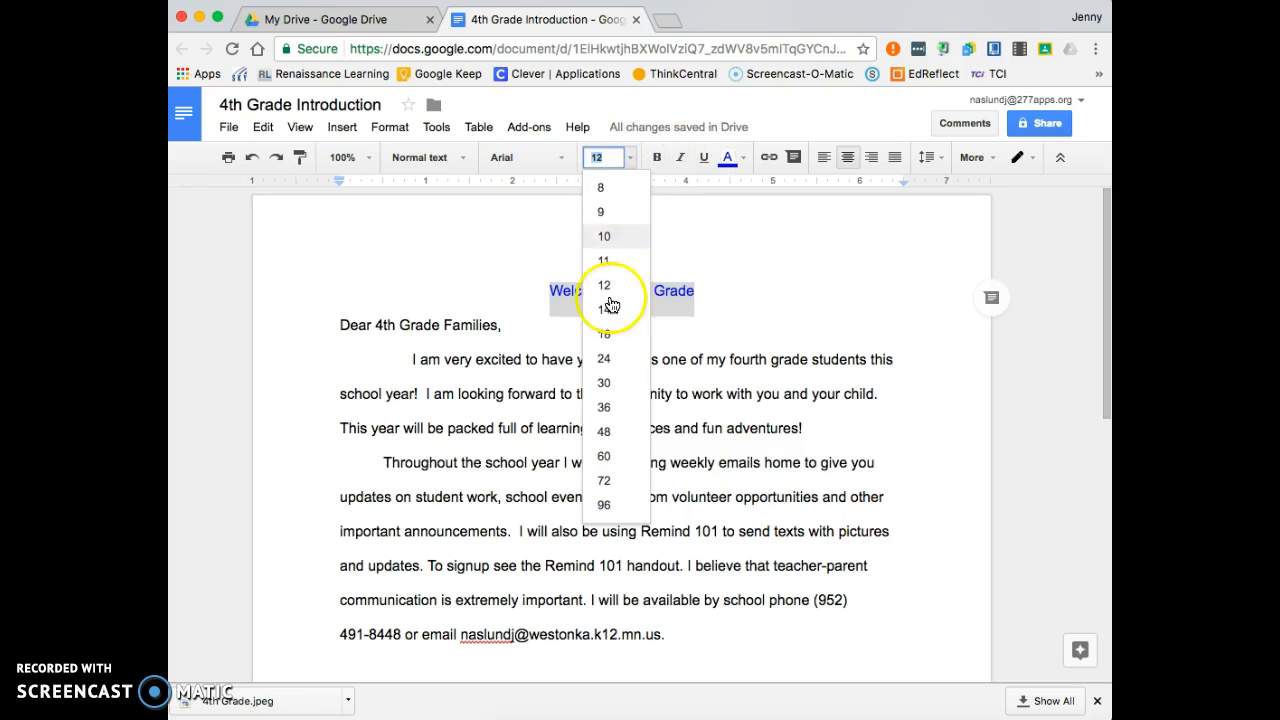
{"action": "left_click", "coordinate": [605, 359]}
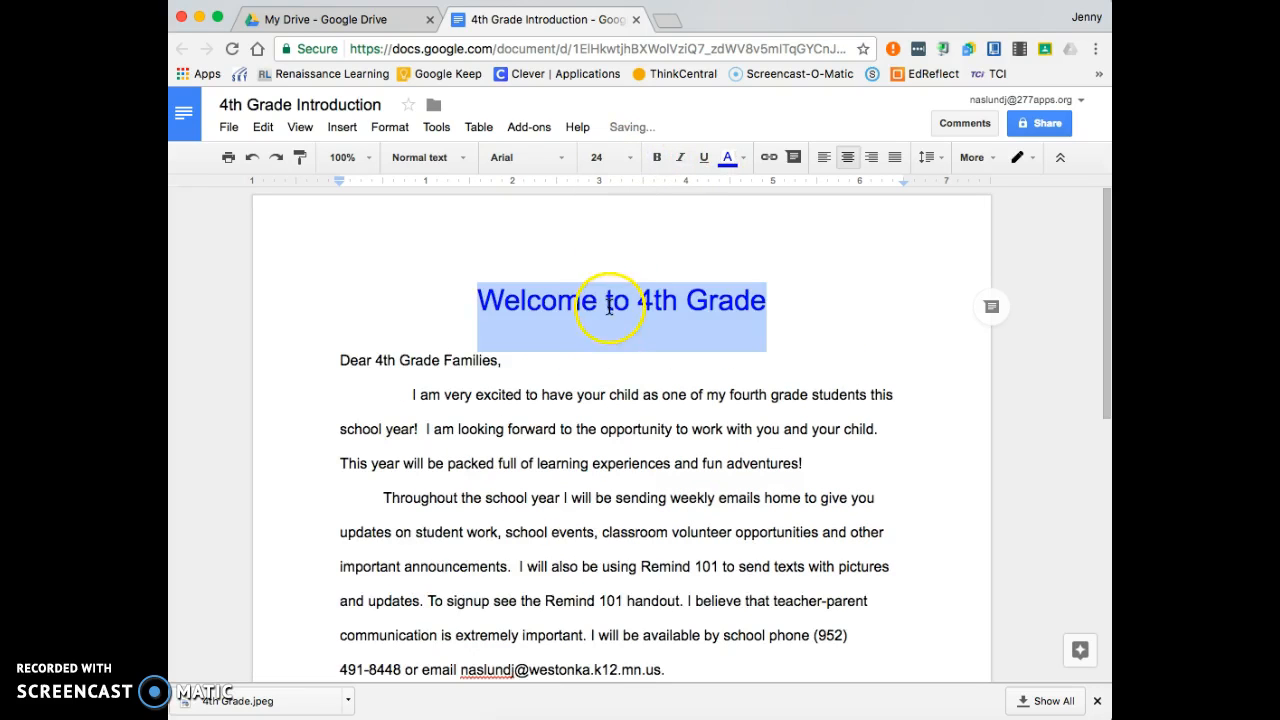
{"action": "left_click", "coordinate": [562, 159]}
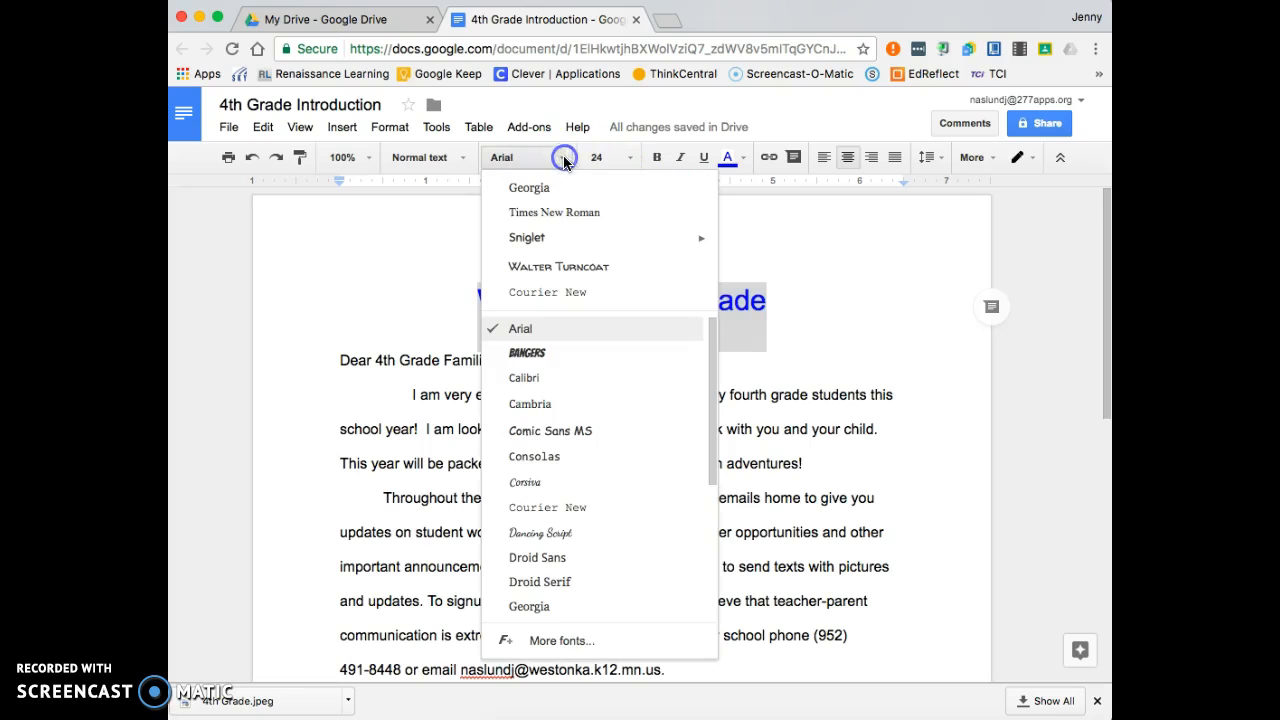
{"action": "left_click", "coordinate": [556, 294]}
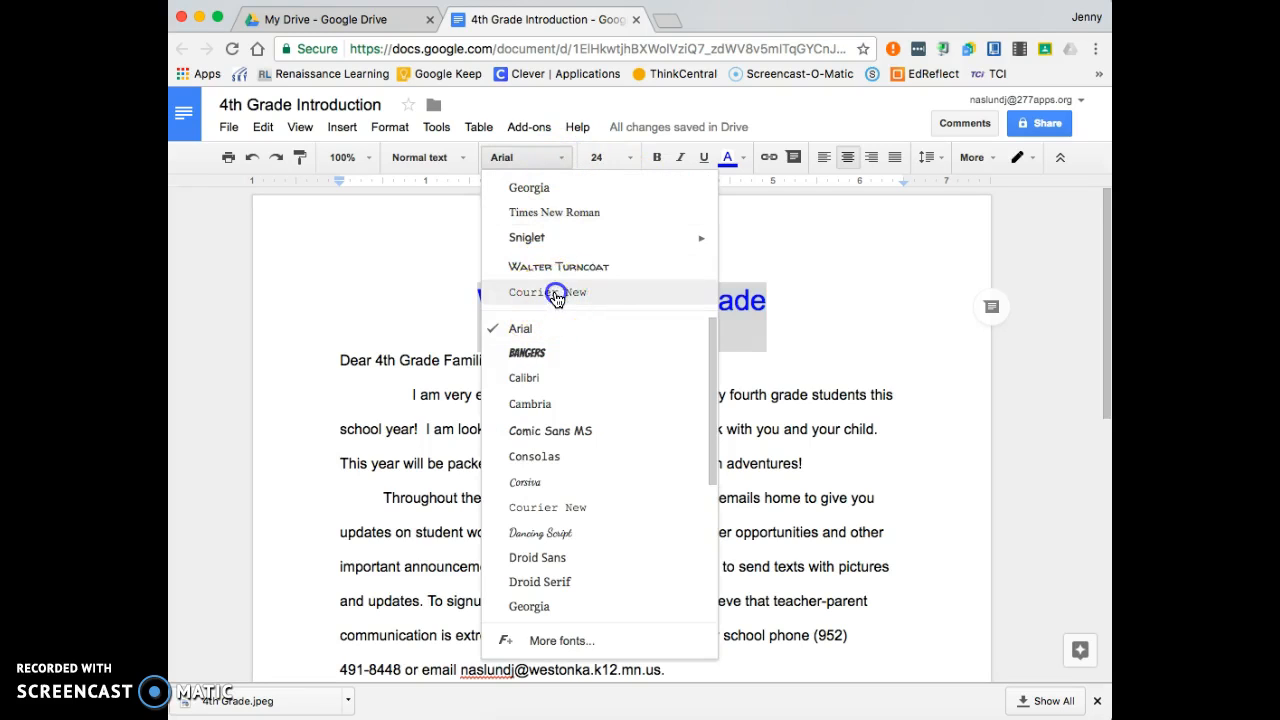
{"action": "left_click", "coordinate": [560, 158]}
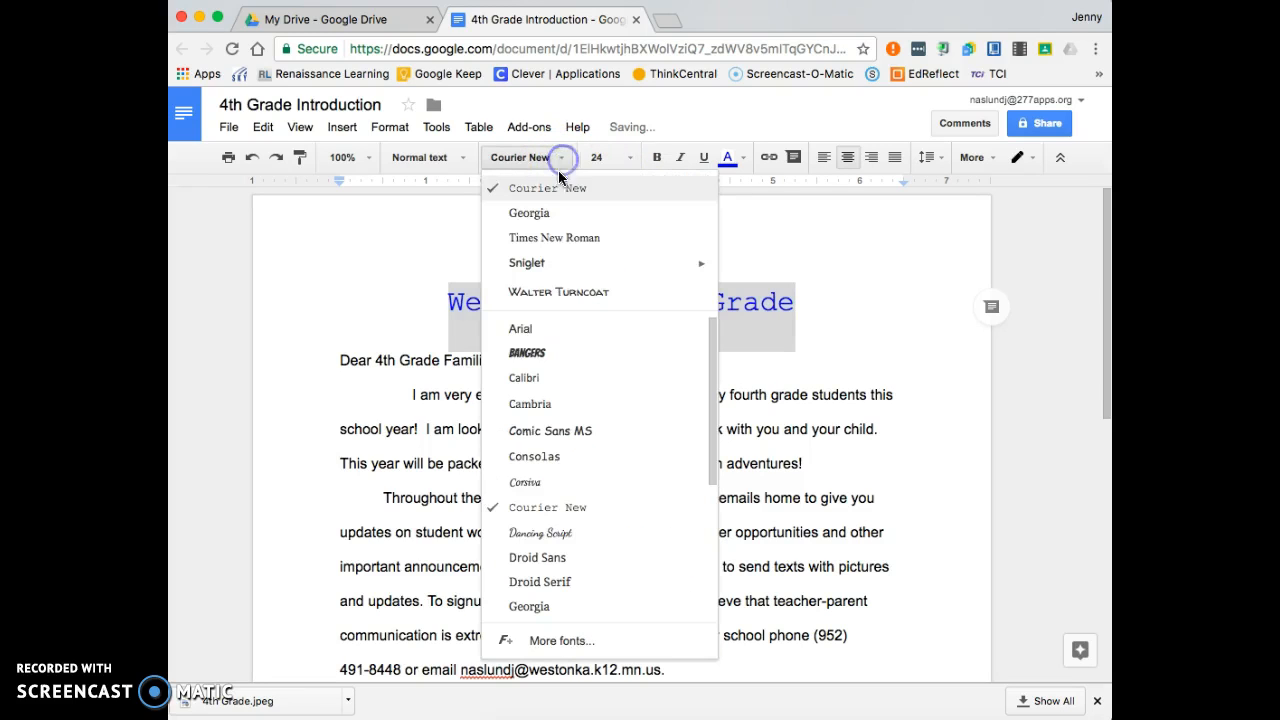
{"action": "left_click", "coordinate": [552, 212]}
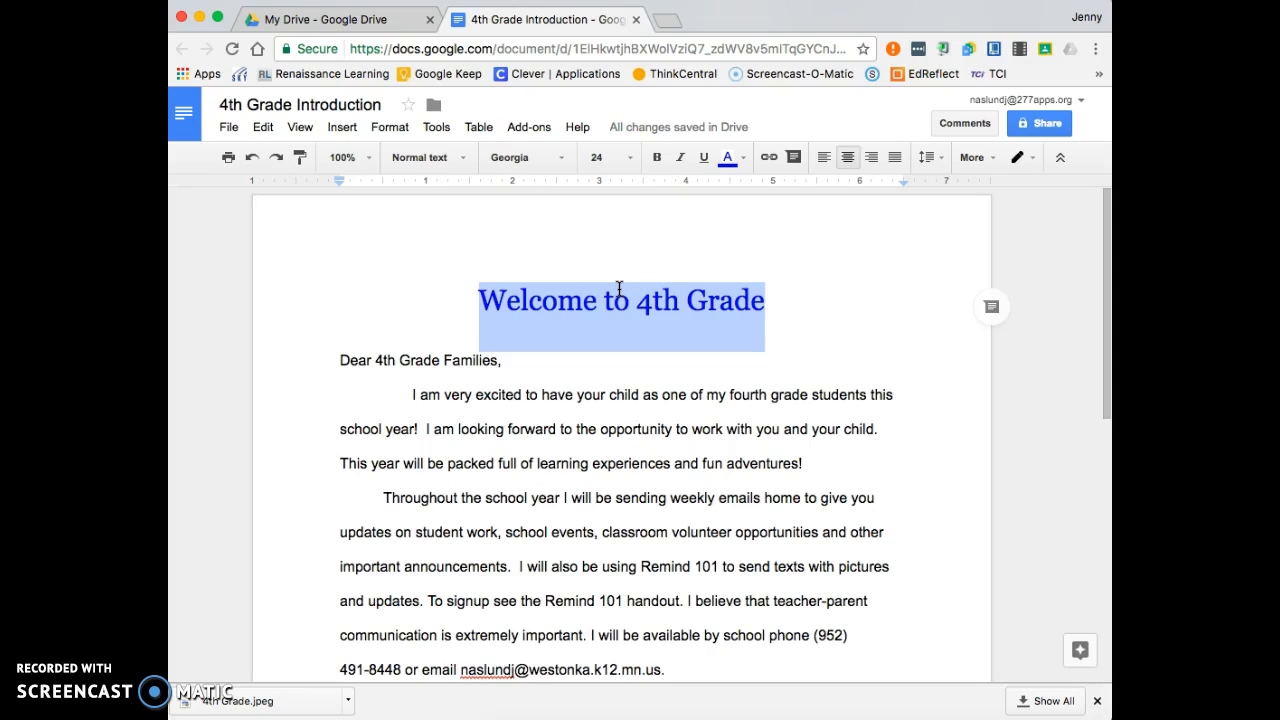
{"action": "left_click", "coordinate": [848, 328]}
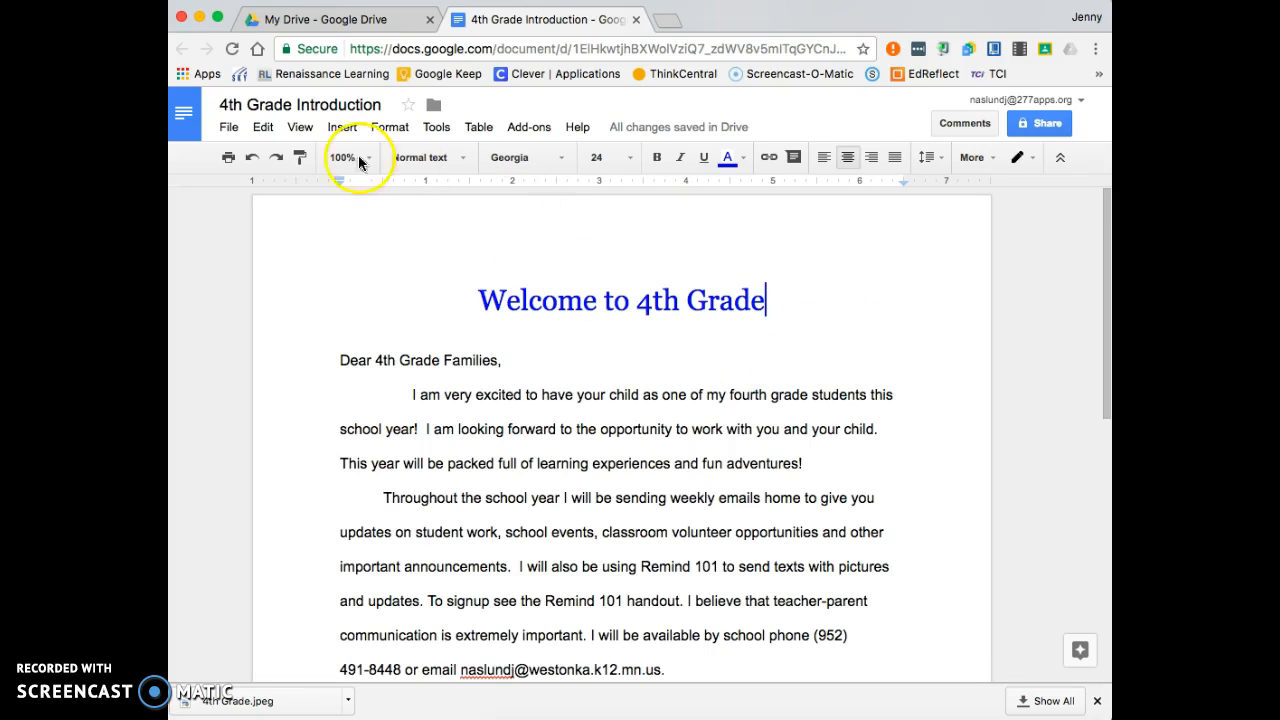
- Insert the '4th grade Rocks!' clipart picture into the letter
{"action": "left_click", "coordinate": [343, 128]}
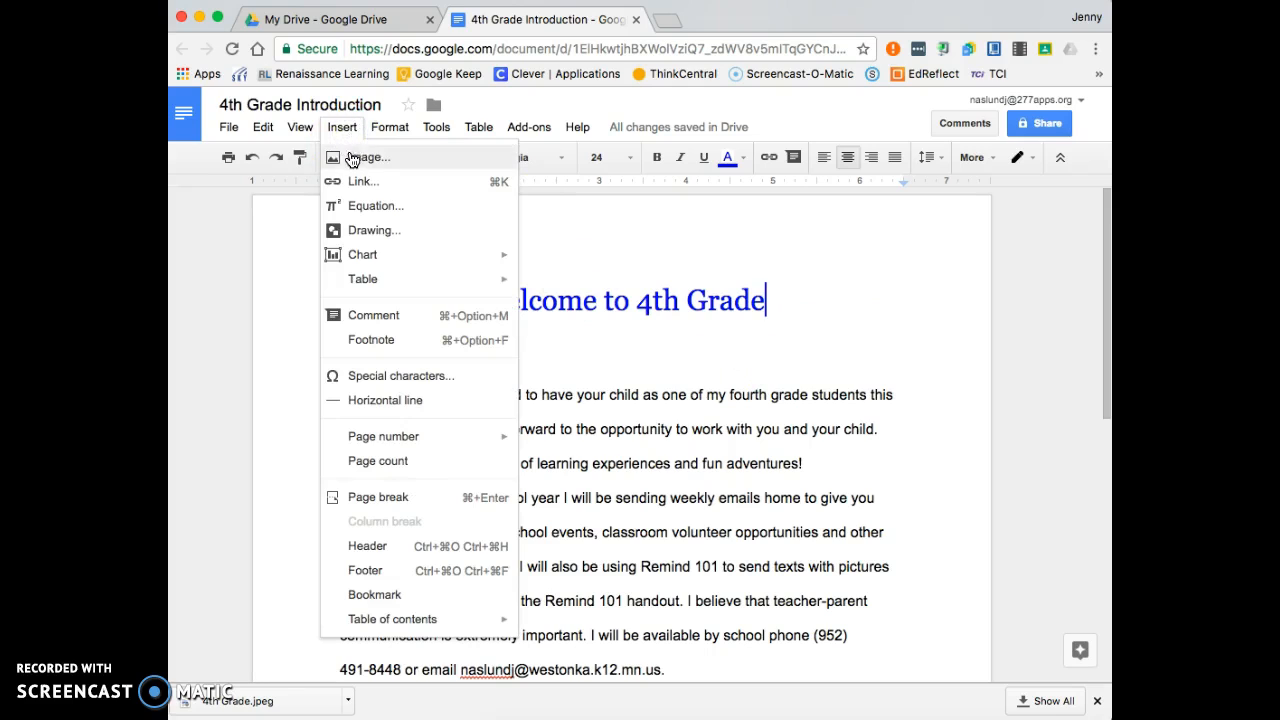
{"action": "left_click", "coordinate": [355, 162]}
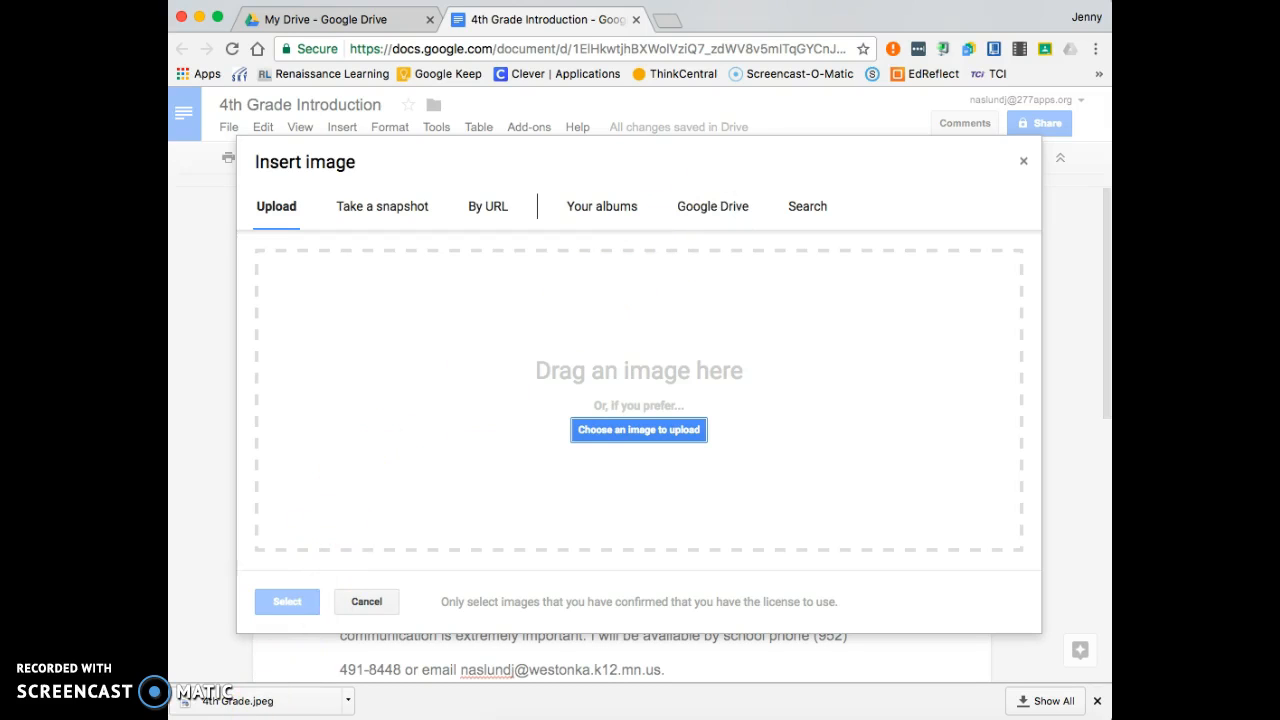
{"action": "left_click_drag", "start_coordinate": [250, 700], "coordinate": [744, 397]}
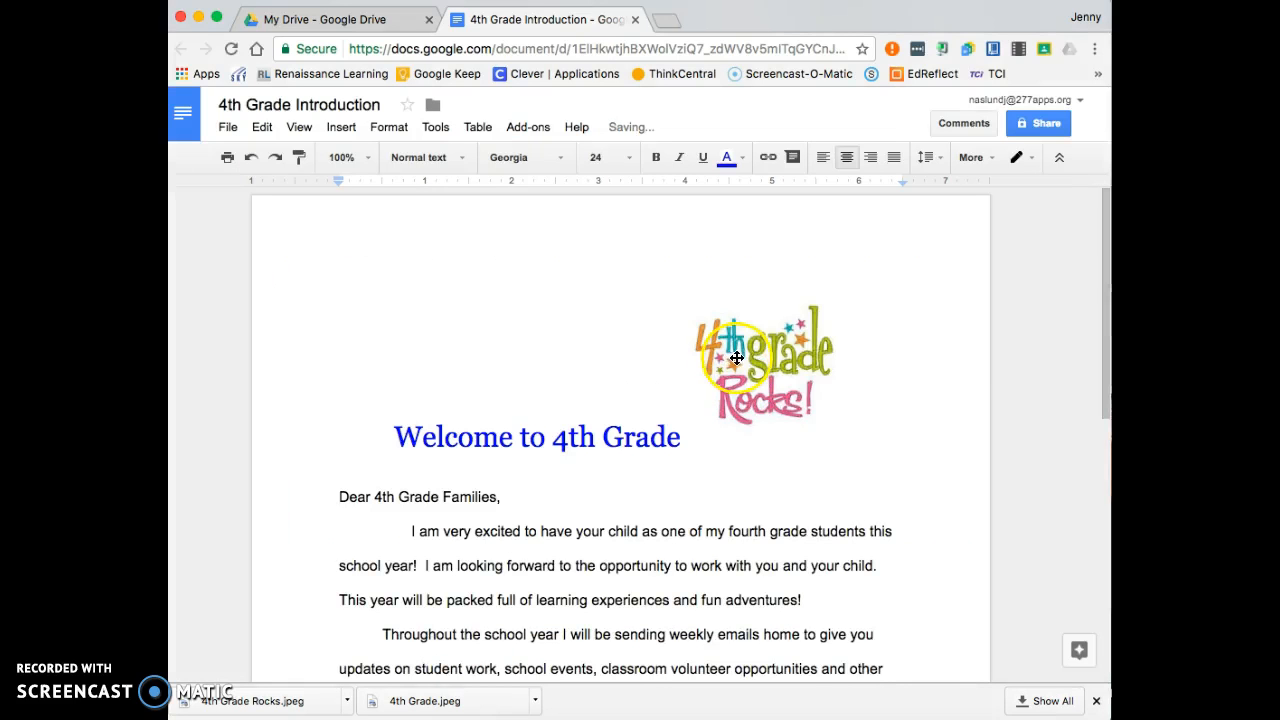
- Set the clipart to wrap text and place it right of the opening paragraph
{"action": "left_click", "coordinate": [736, 357]}
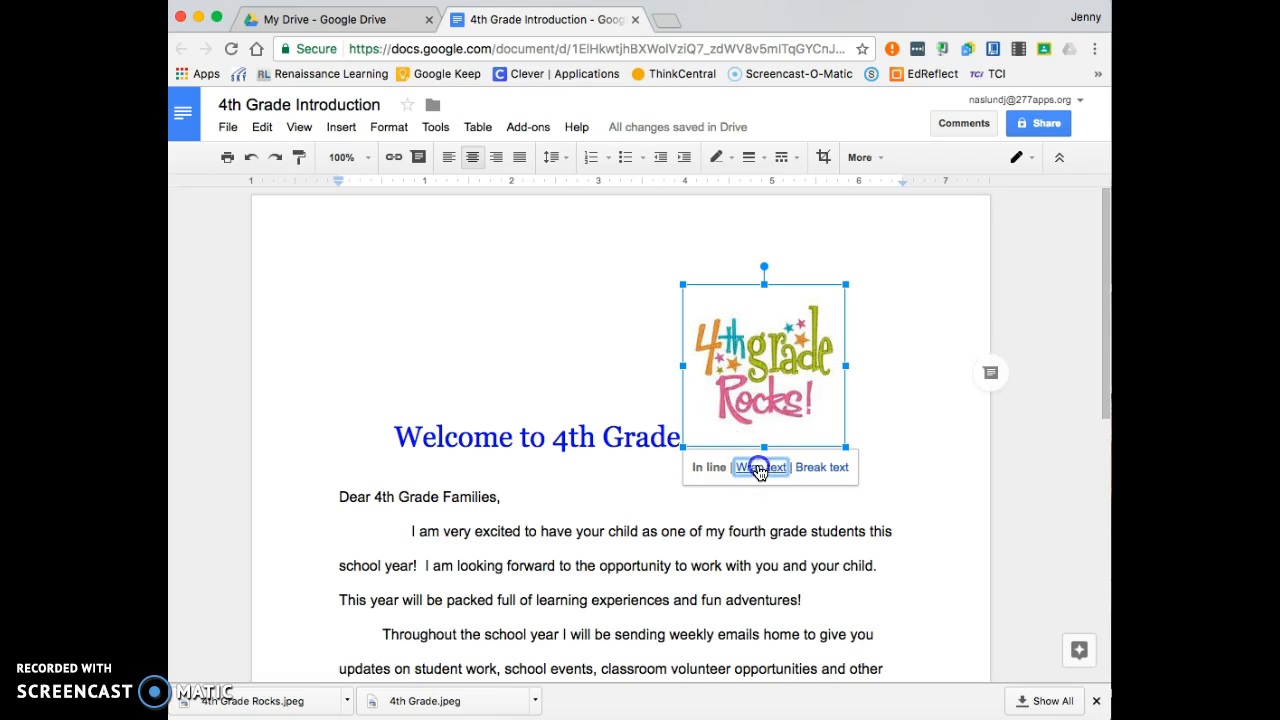
{"action": "left_click", "coordinate": [760, 468]}
{"action": "left_click_drag", "start_coordinate": [795, 390], "coordinate": [847, 487]}
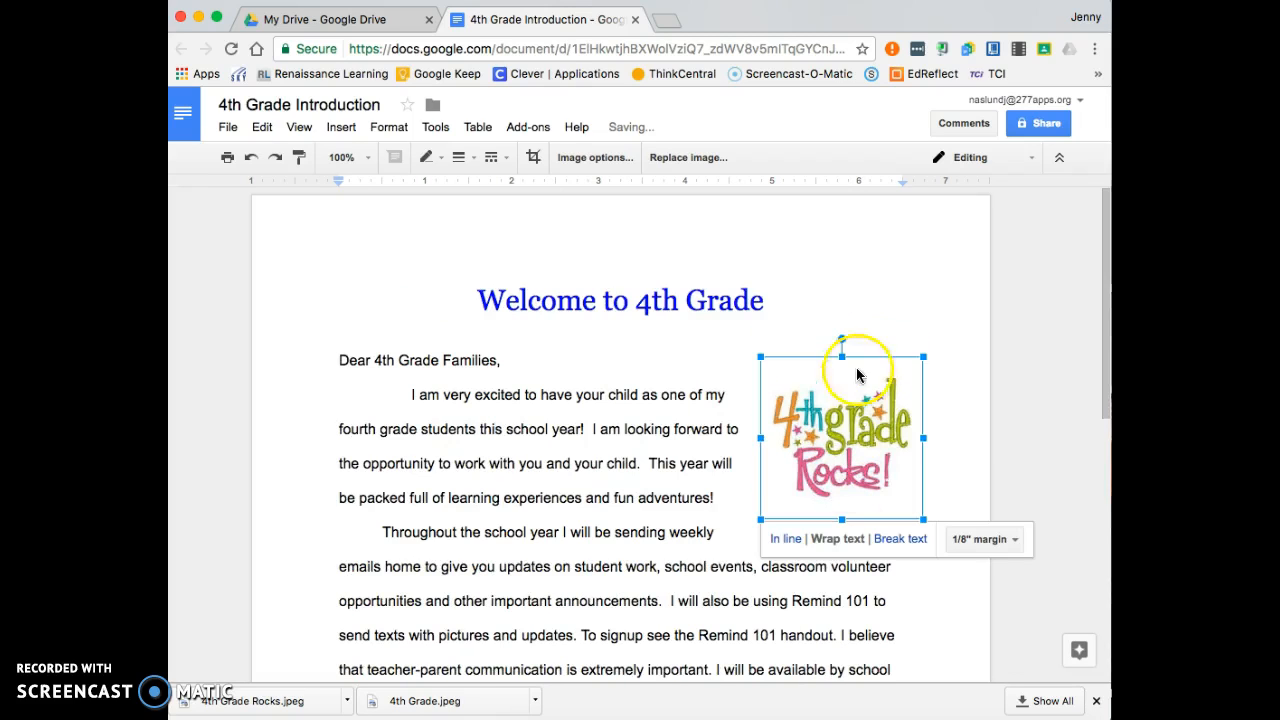
{"action": "left_click", "coordinate": [881, 291]}
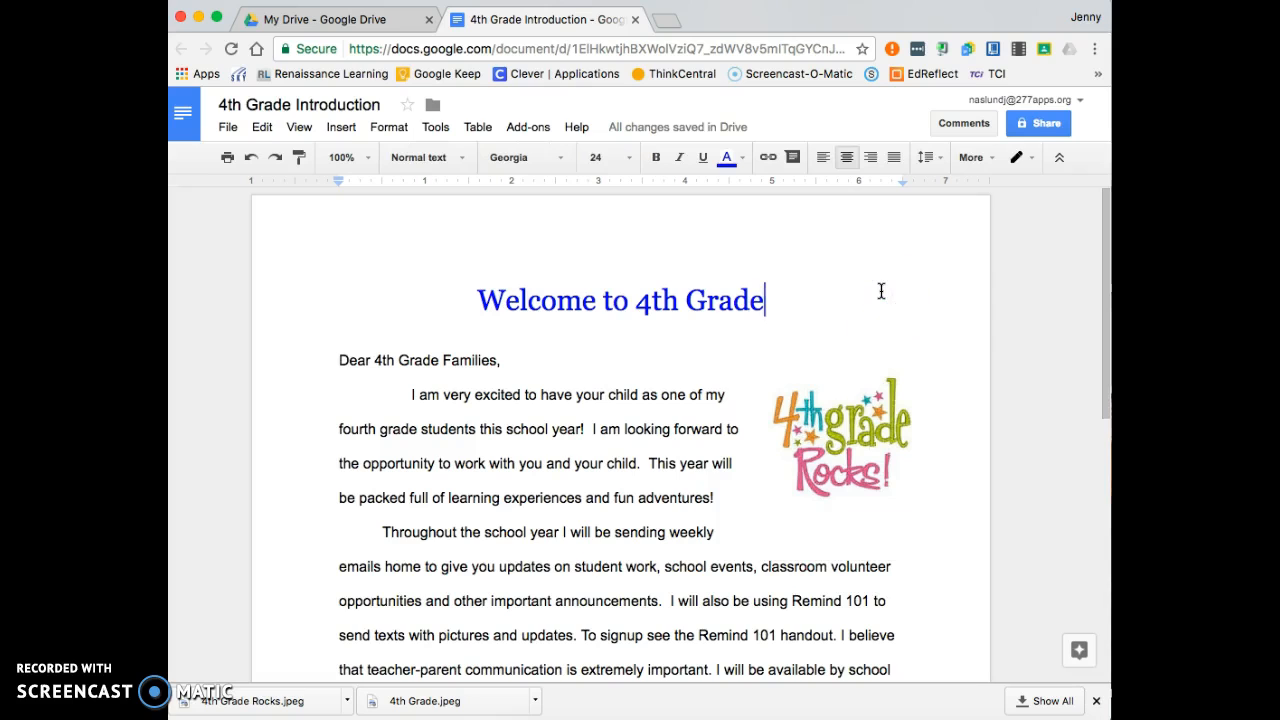
{"action": "scroll", "coordinate": [716, 442], "scroll_direction": "down", "scroll_amount": 3}
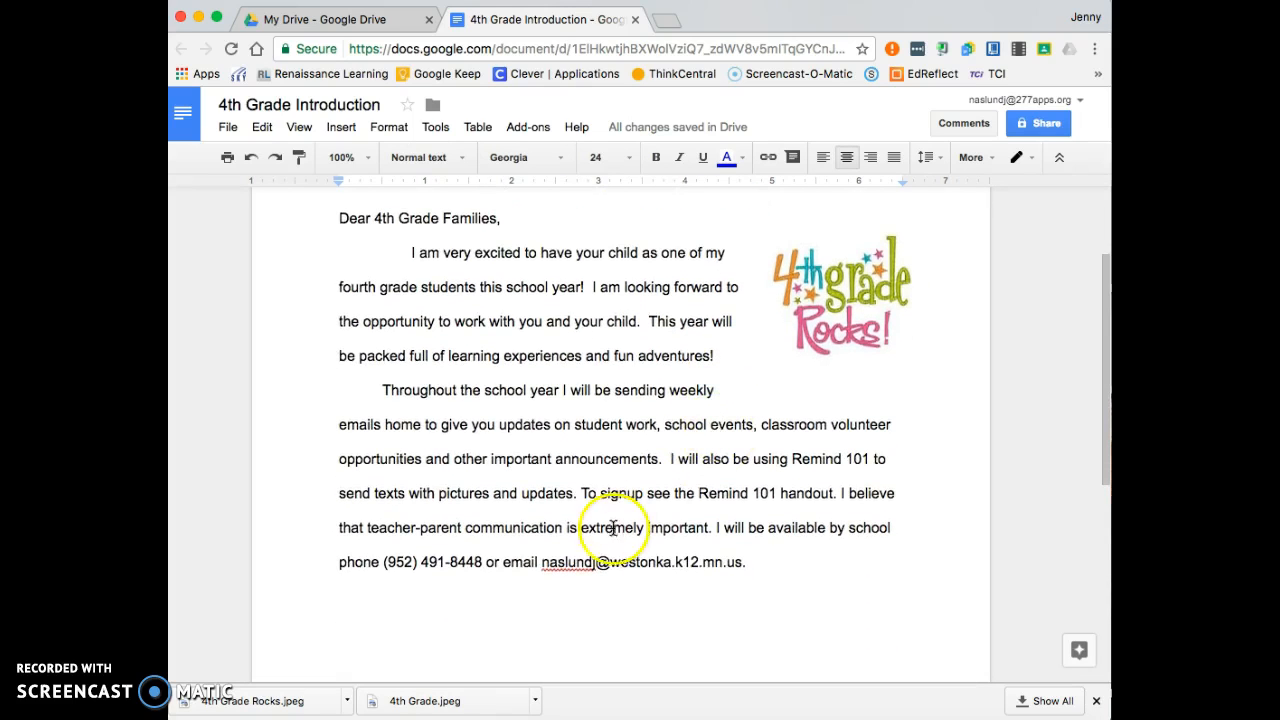
- Make the teacher's e-mail address at the letter's end a clickable mailto link
{"action": "left_click_drag", "start_coordinate": [543, 563], "coordinate": [737, 571]}
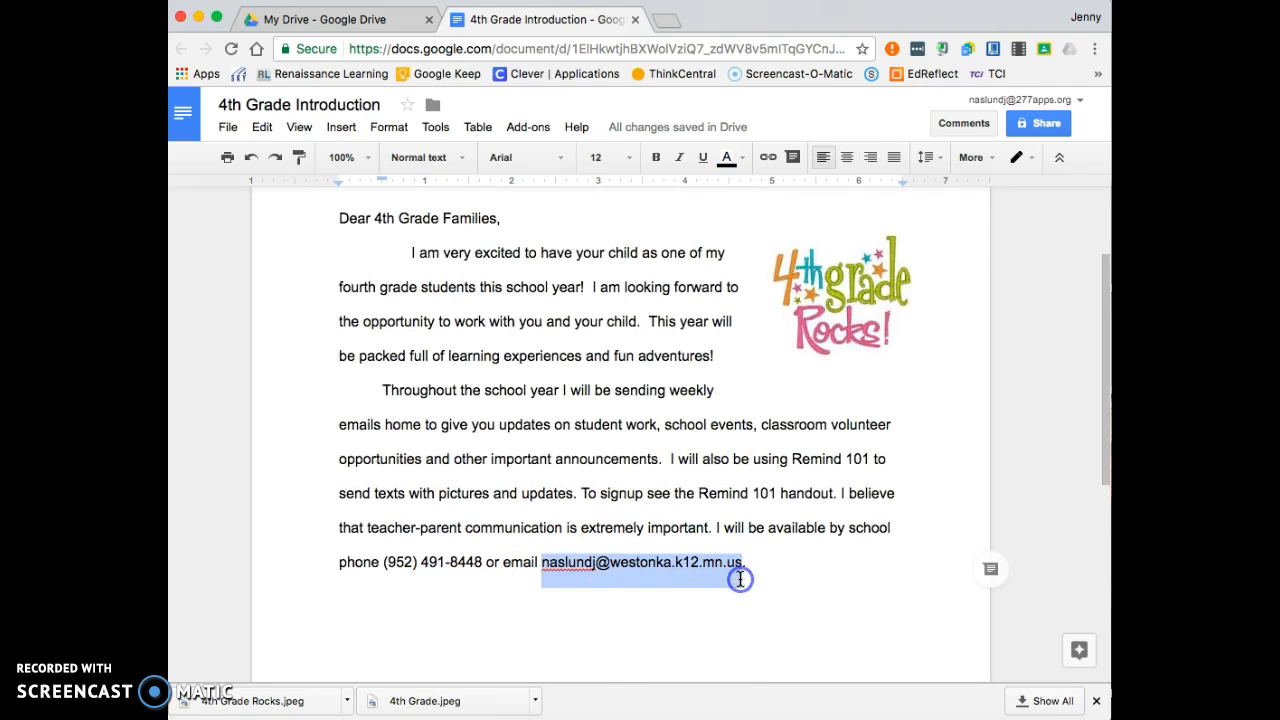
{"action": "left_click", "coordinate": [341, 127]}
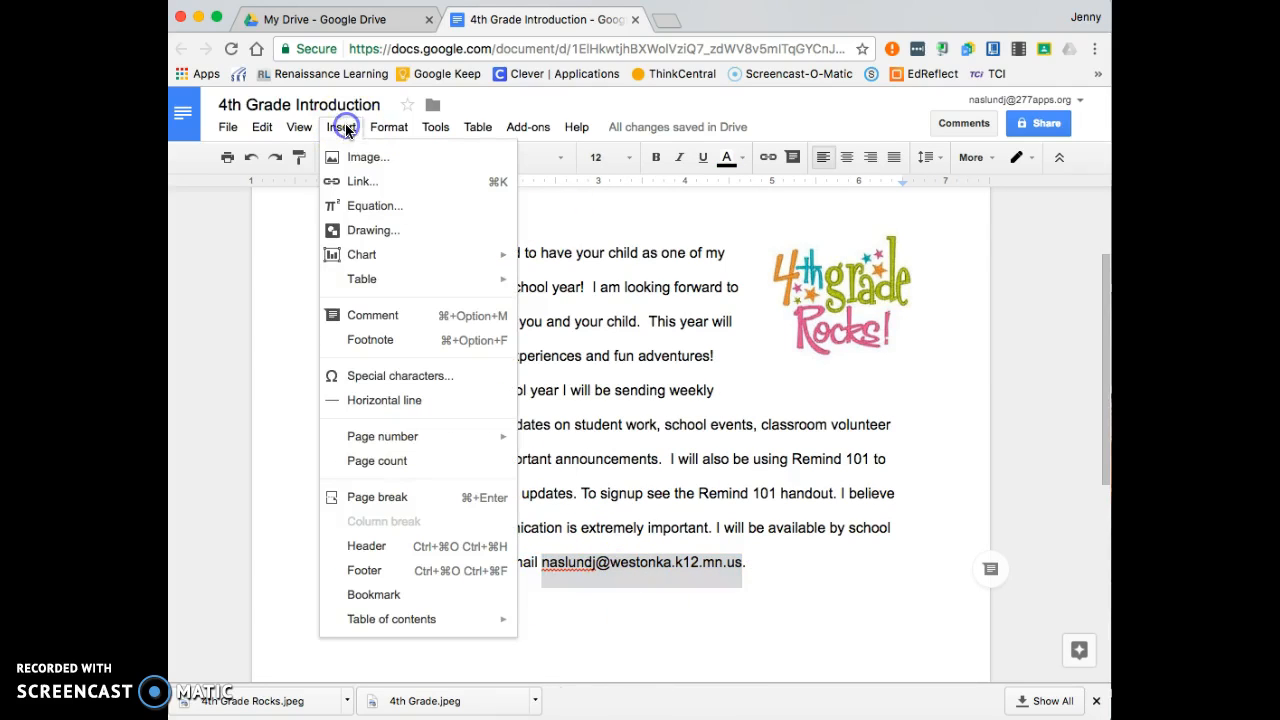
{"action": "left_click", "coordinate": [352, 178]}
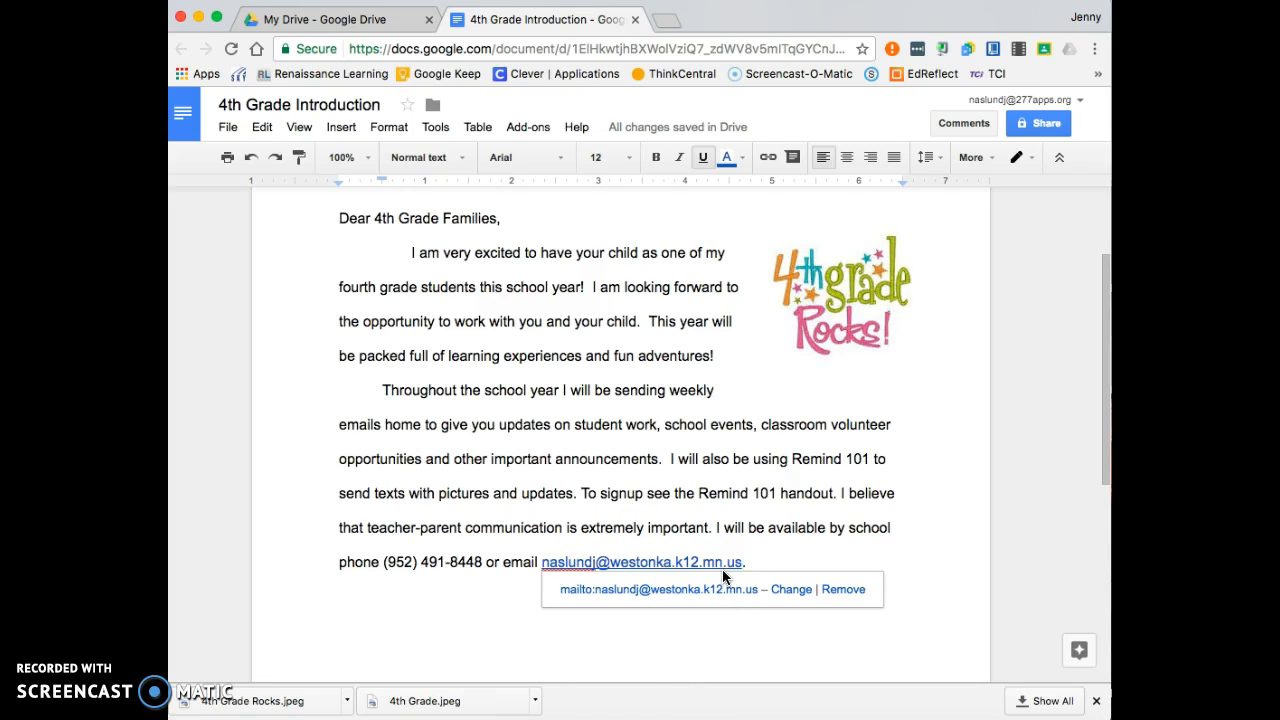
{"action": "left_click", "coordinate": [871, 436]}
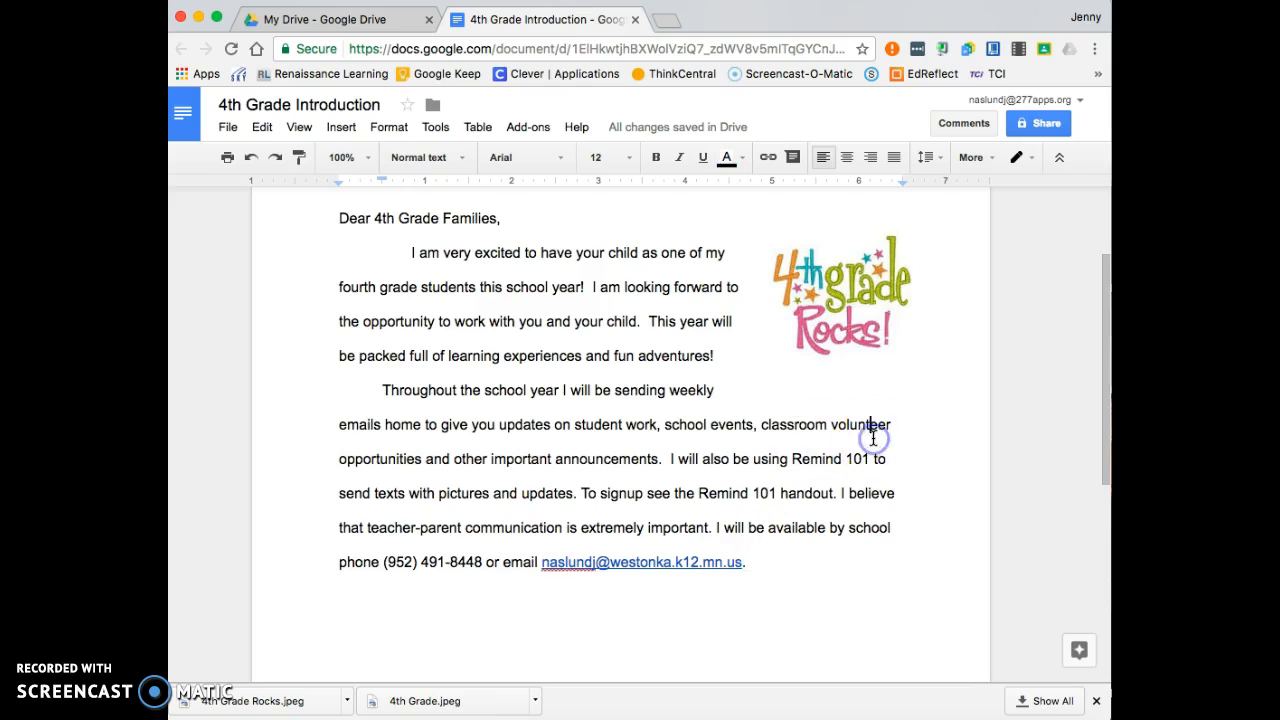
{"action": "scroll", "coordinate": [871, 436], "scroll_direction": "up", "scroll_amount": 3}
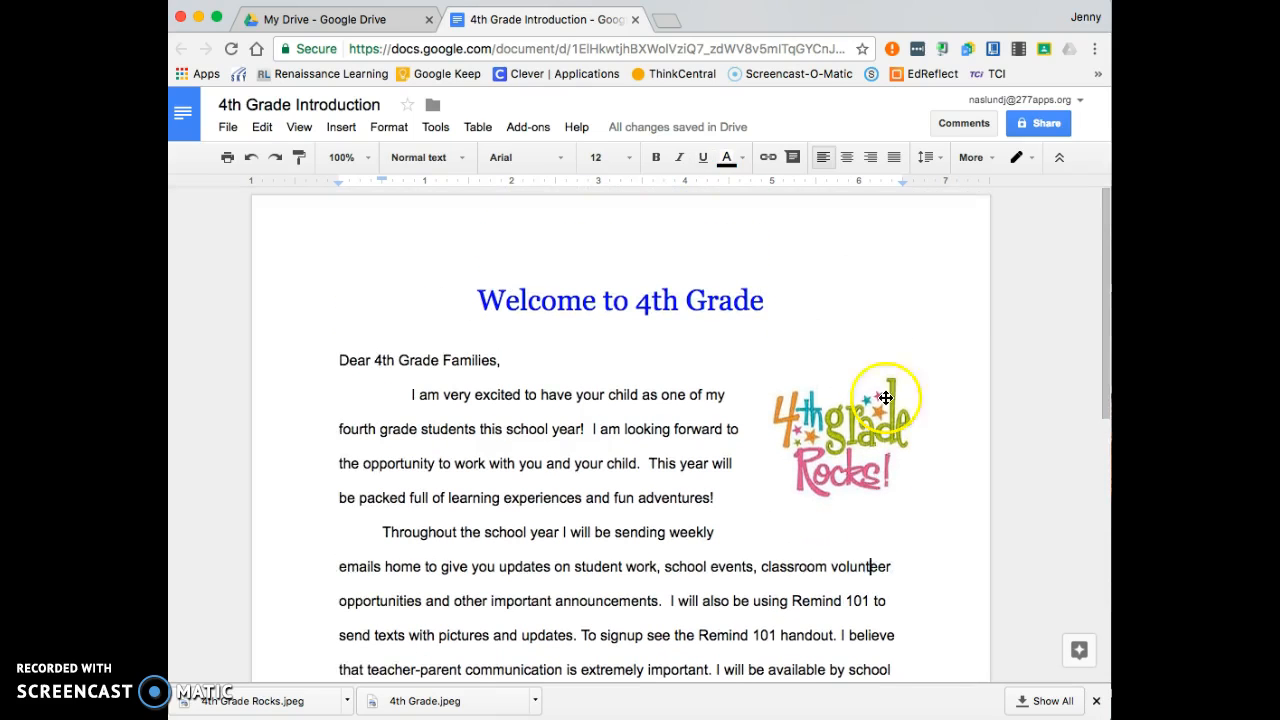
{"action": "left_click", "coordinate": [1040, 126]}
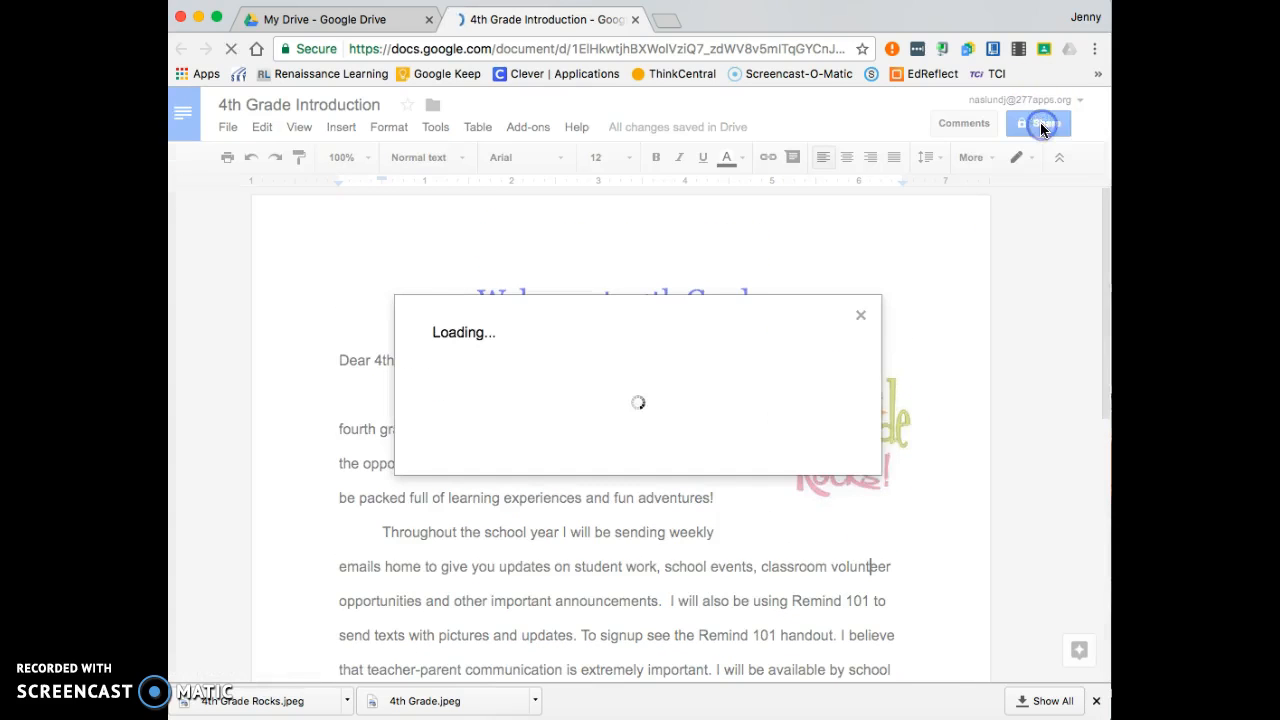
{"action": "left_click", "coordinate": [646, 376]}
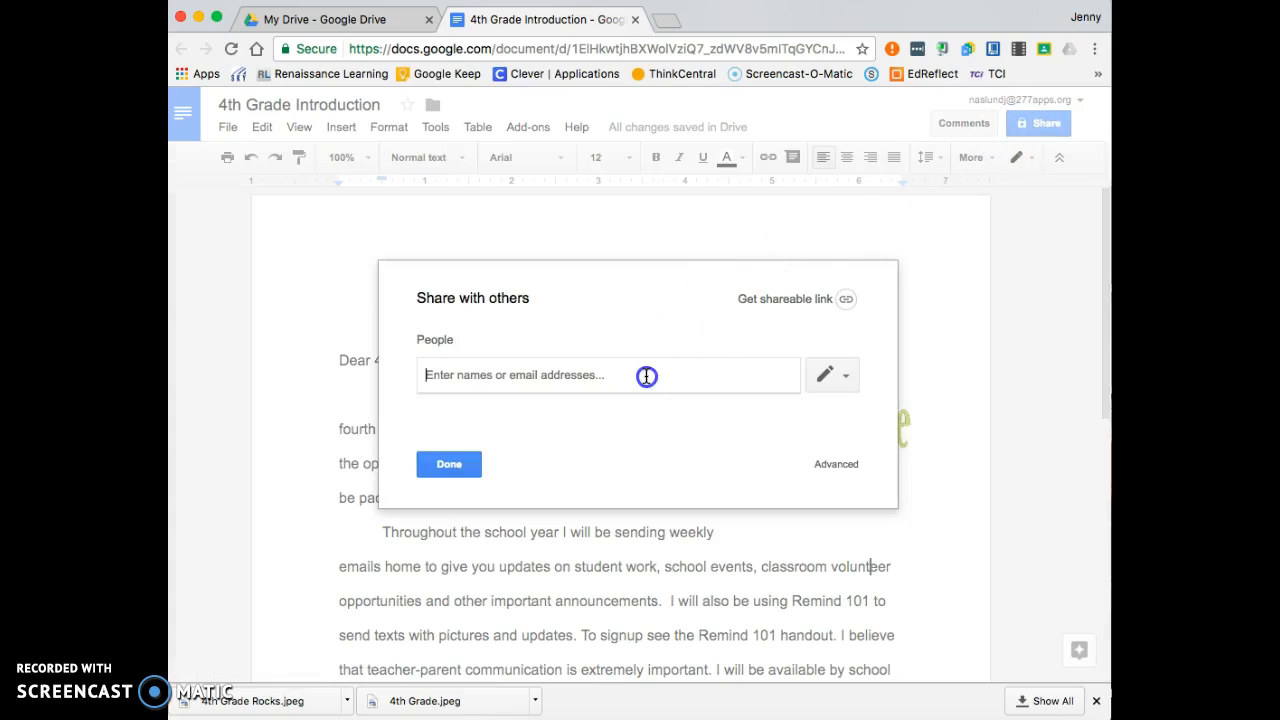
{"action": "type", "text": "trons"}
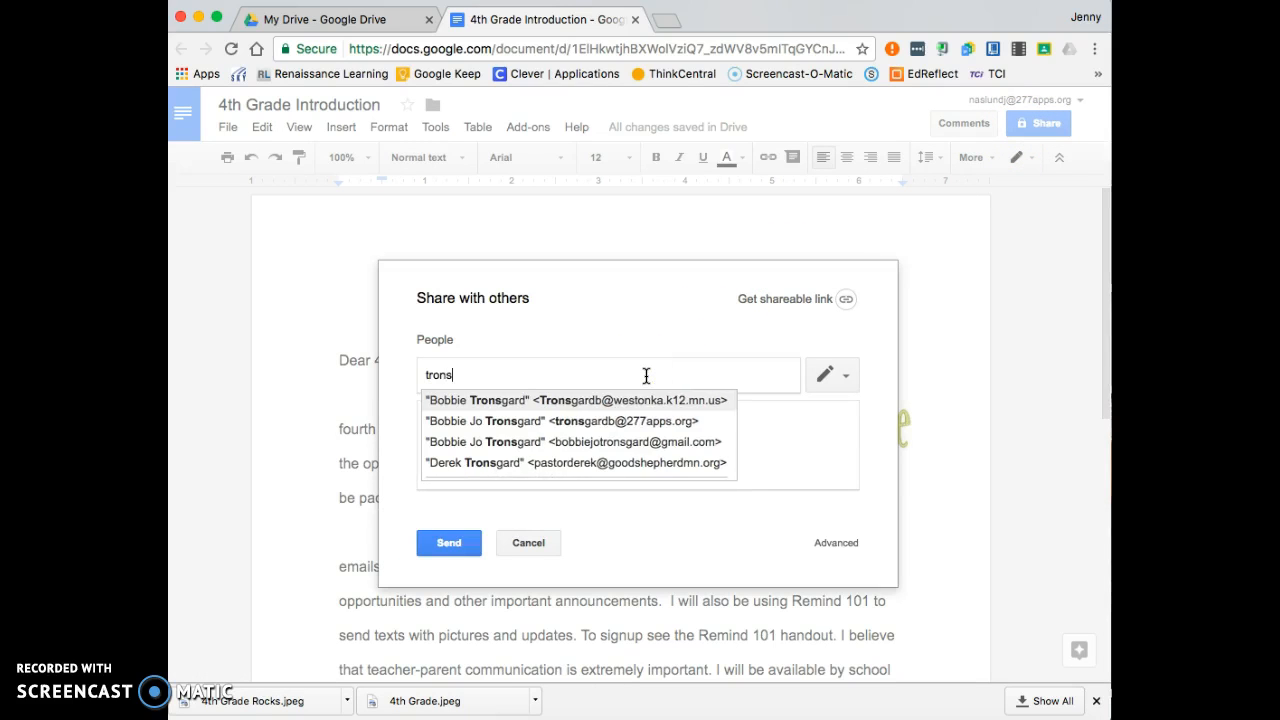
{"action": "left_click", "coordinate": [603, 401]}
{"action": "left_click", "coordinate": [541, 456]}
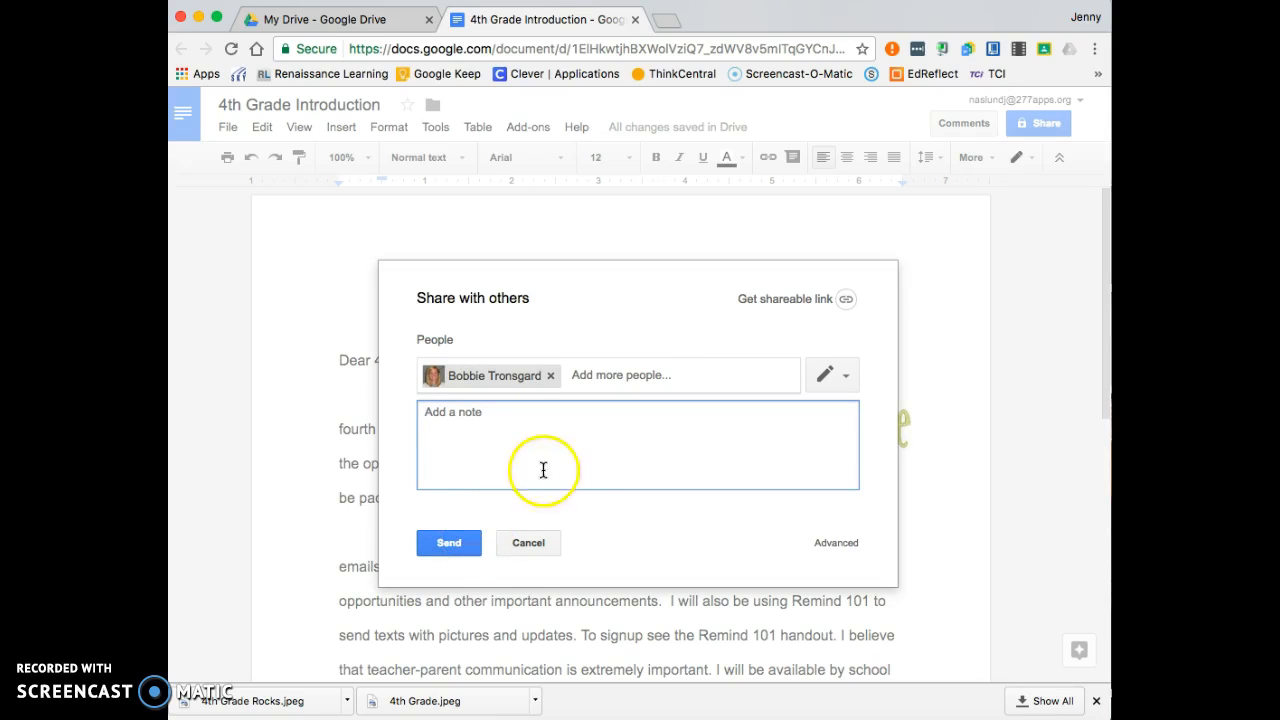
{"action": "left_click", "coordinate": [528, 543]}
{"action": "left_click", "coordinate": [467, 465]}
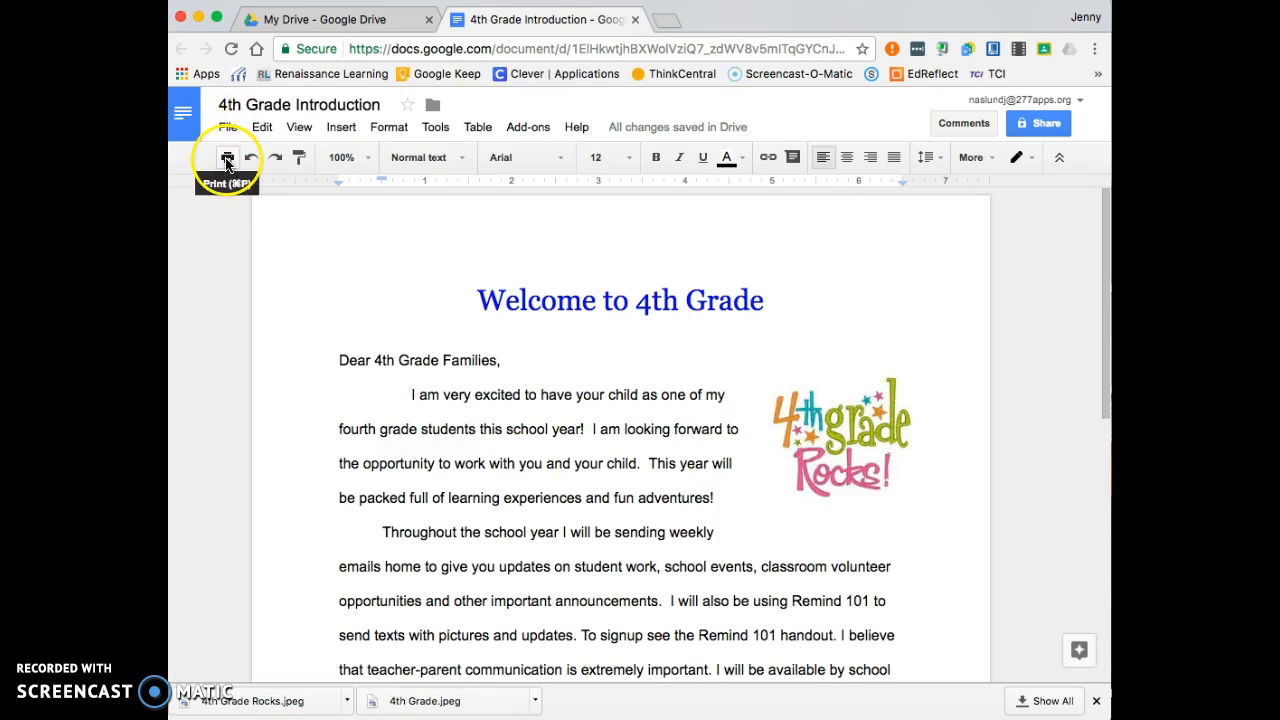
{"action": "left_click", "coordinate": [228, 127]}
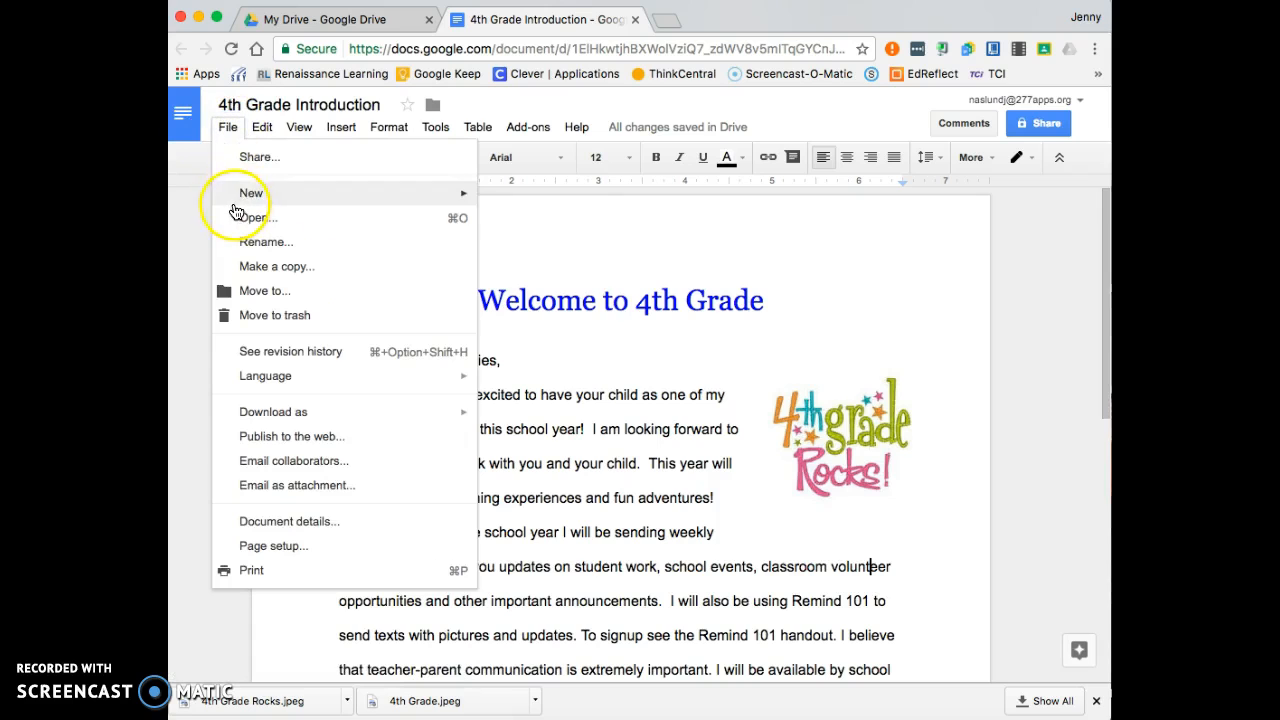
{"action": "left_click", "coordinate": [247, 570]}
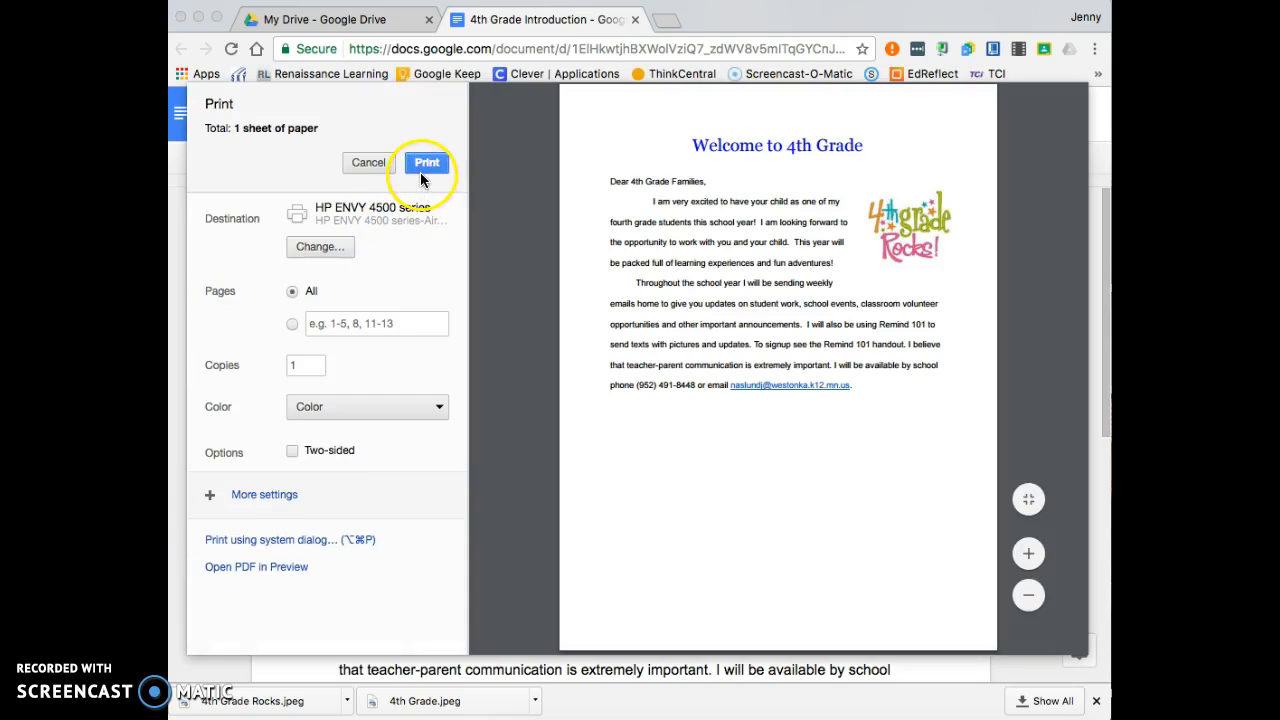
{"action": "left_click", "coordinate": [362, 164]}
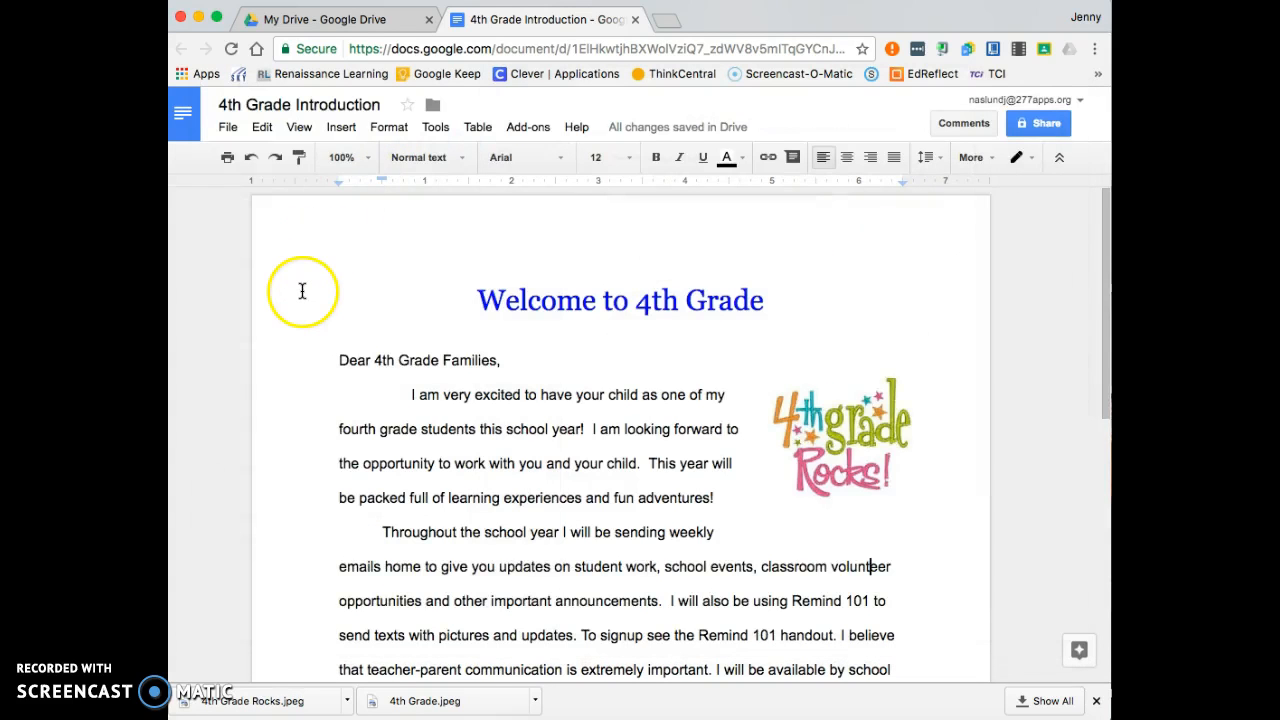
{"action": "left_click", "coordinate": [228, 128]}
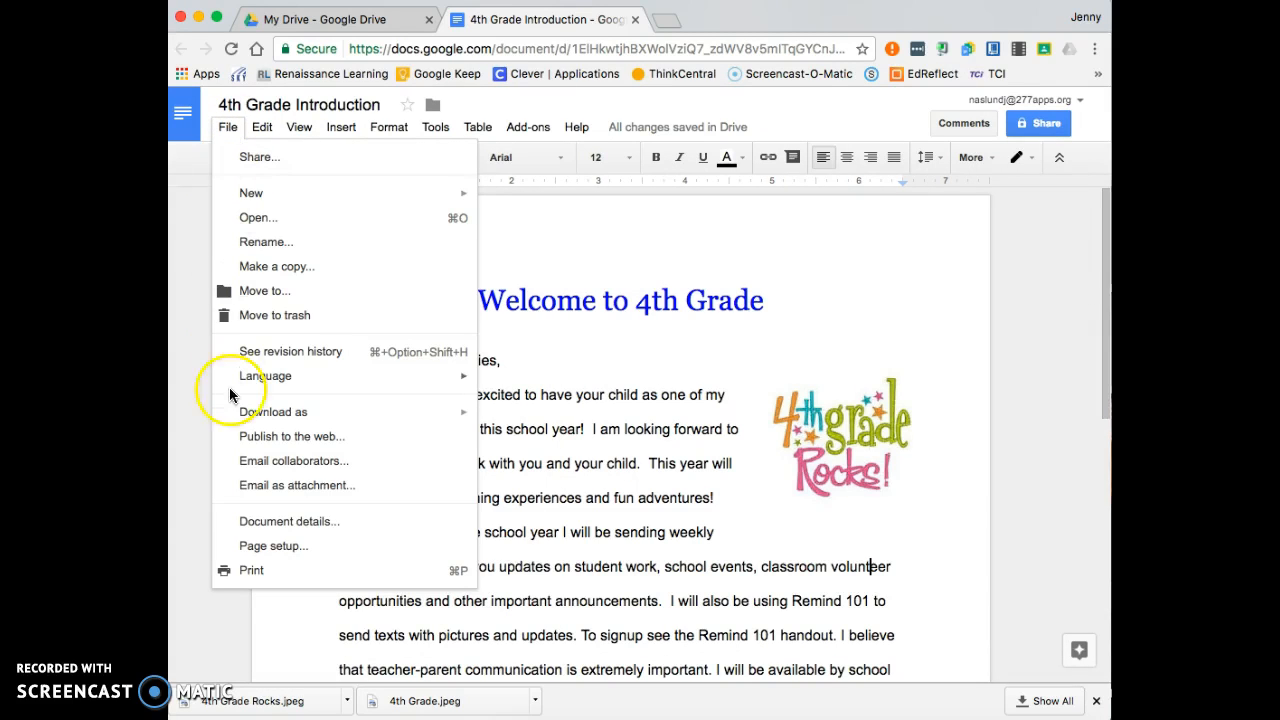
- Download the letter as the PDF '4th Grade Introduction.pdf'
{"action": "mouse_move", "coordinate": [300, 410]}
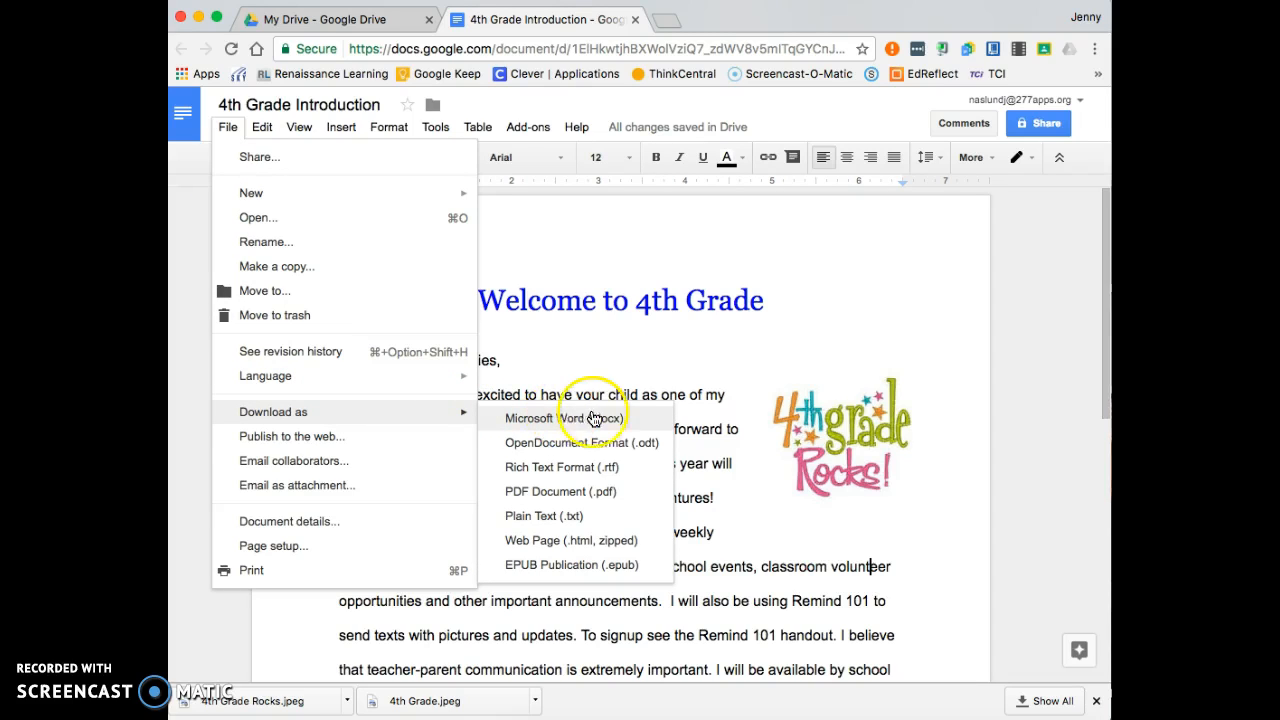
{"action": "left_click", "coordinate": [592, 491]}
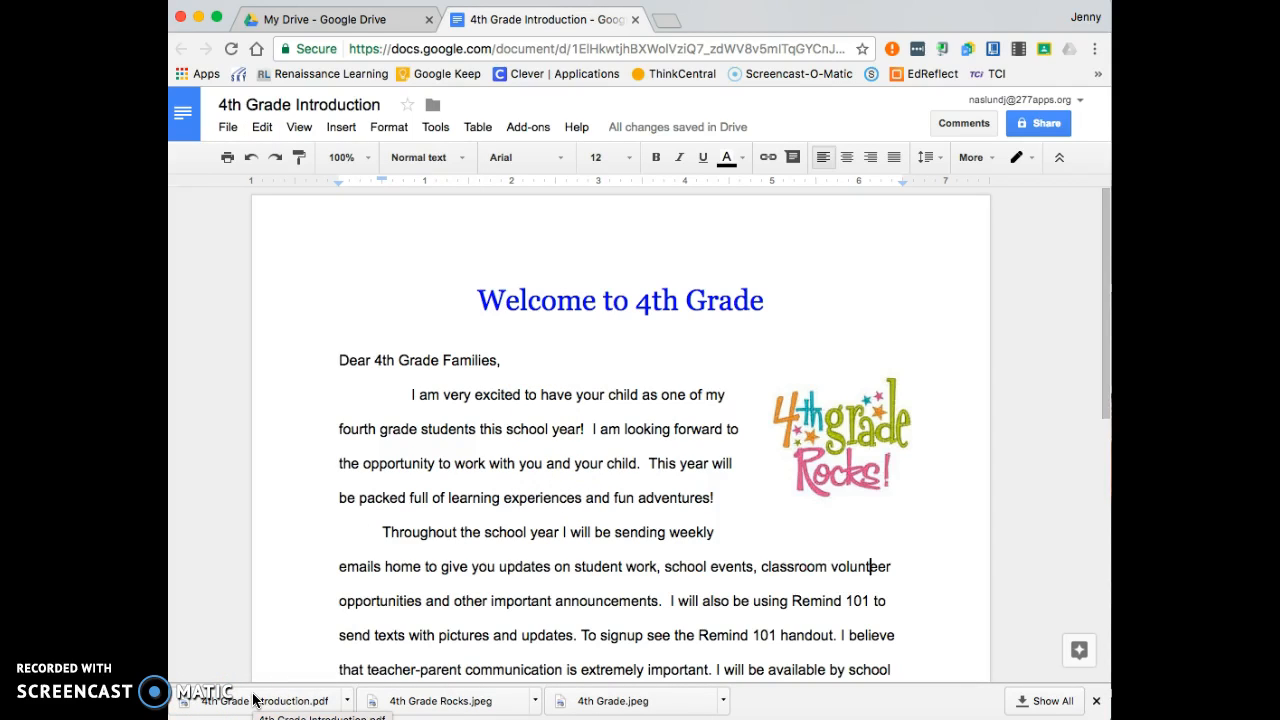
{"action": "left_click", "coordinate": [334, 537]}
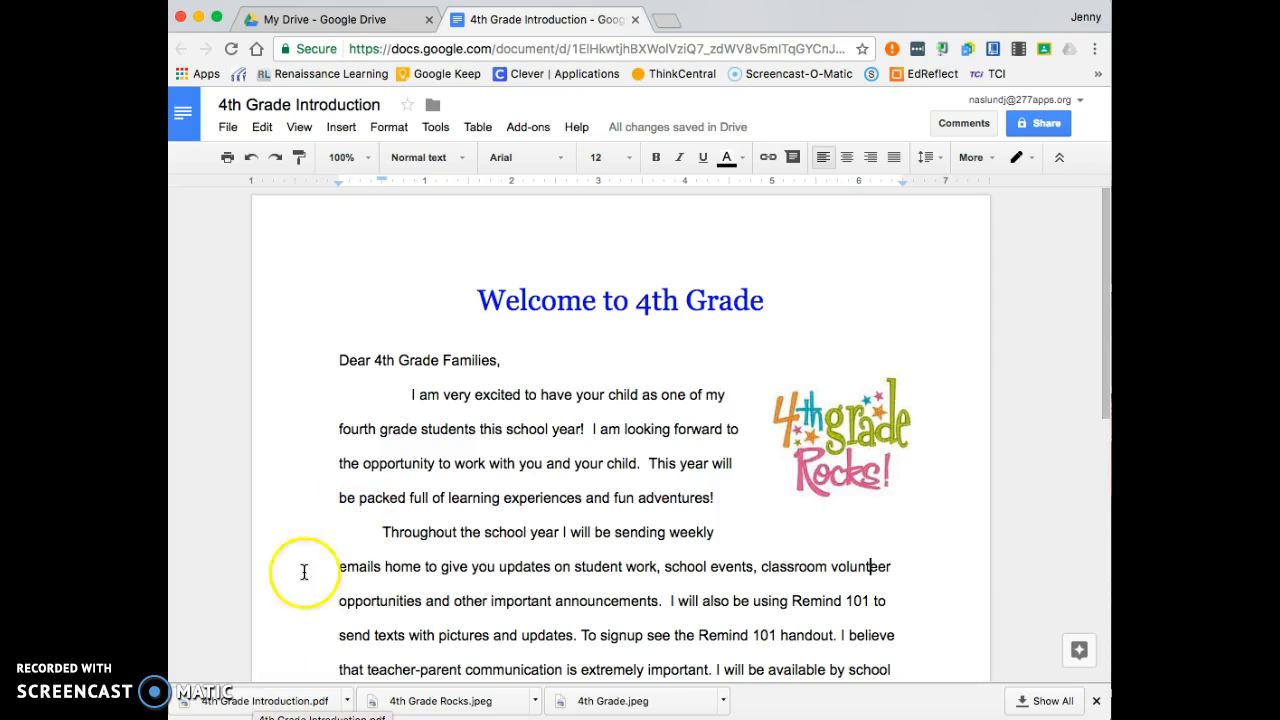